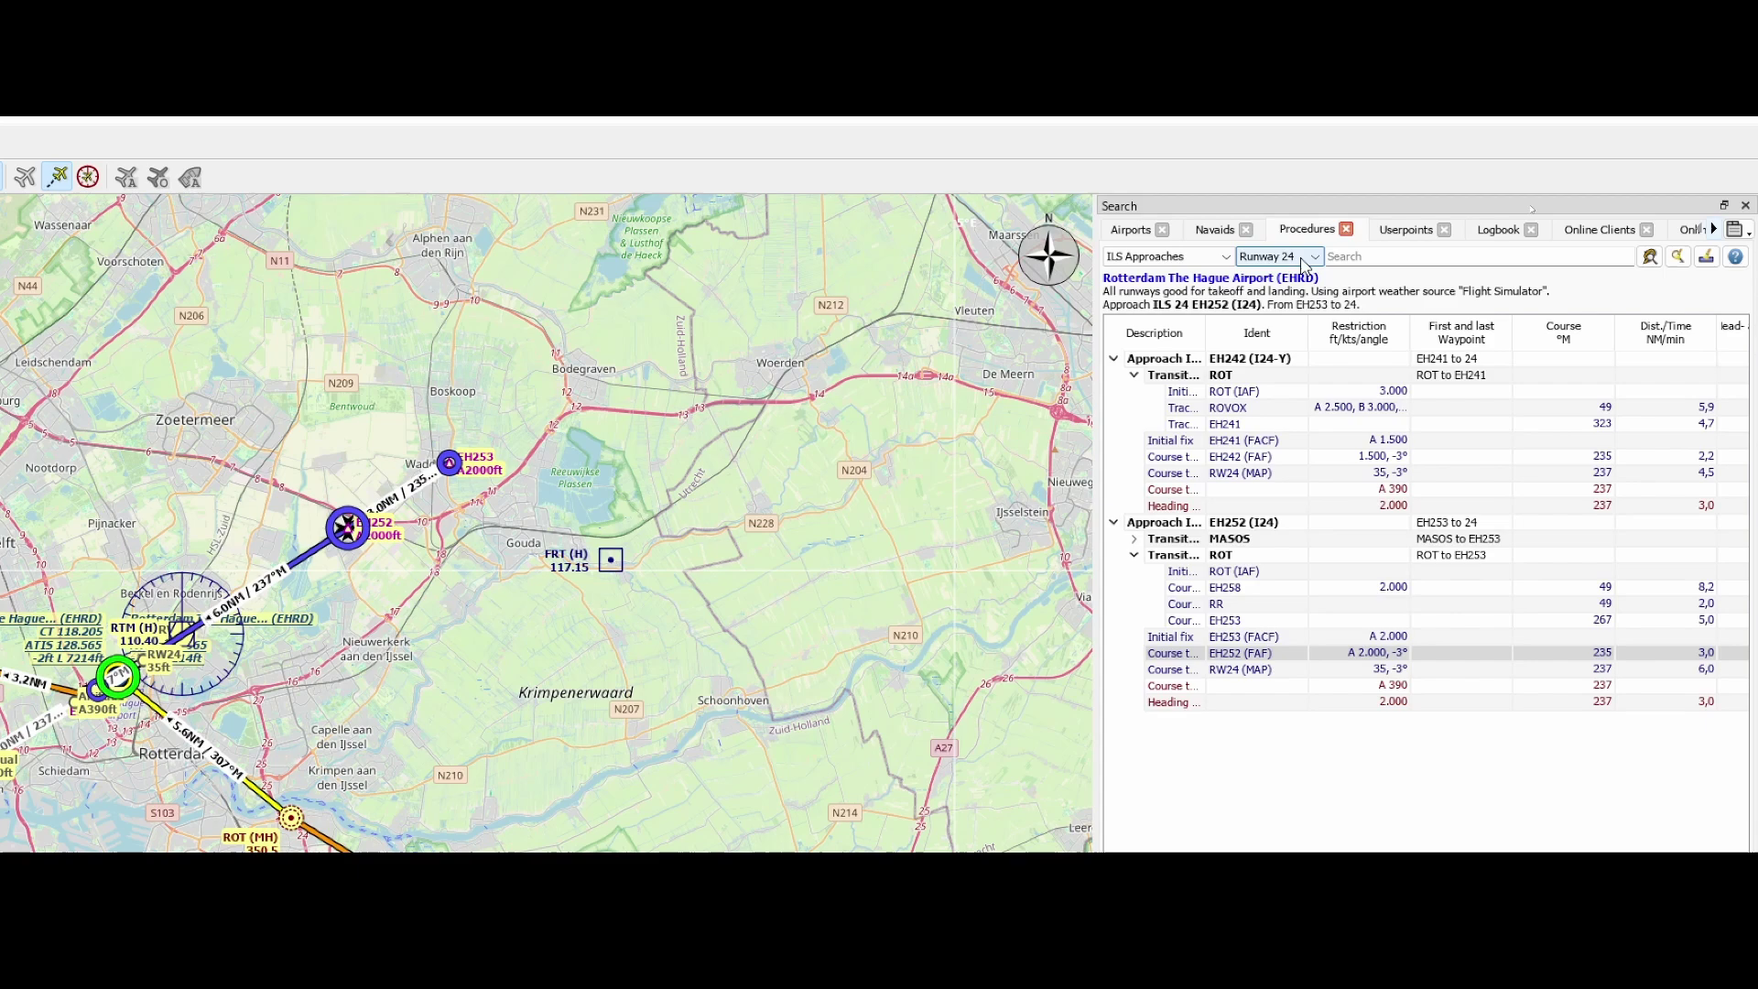
- Collapse the ILS-Y 24 and ILS 24 approaches, widen the Description column, and select ILS-Y 24
{"action": "left_click", "coordinate": [1113, 359]}
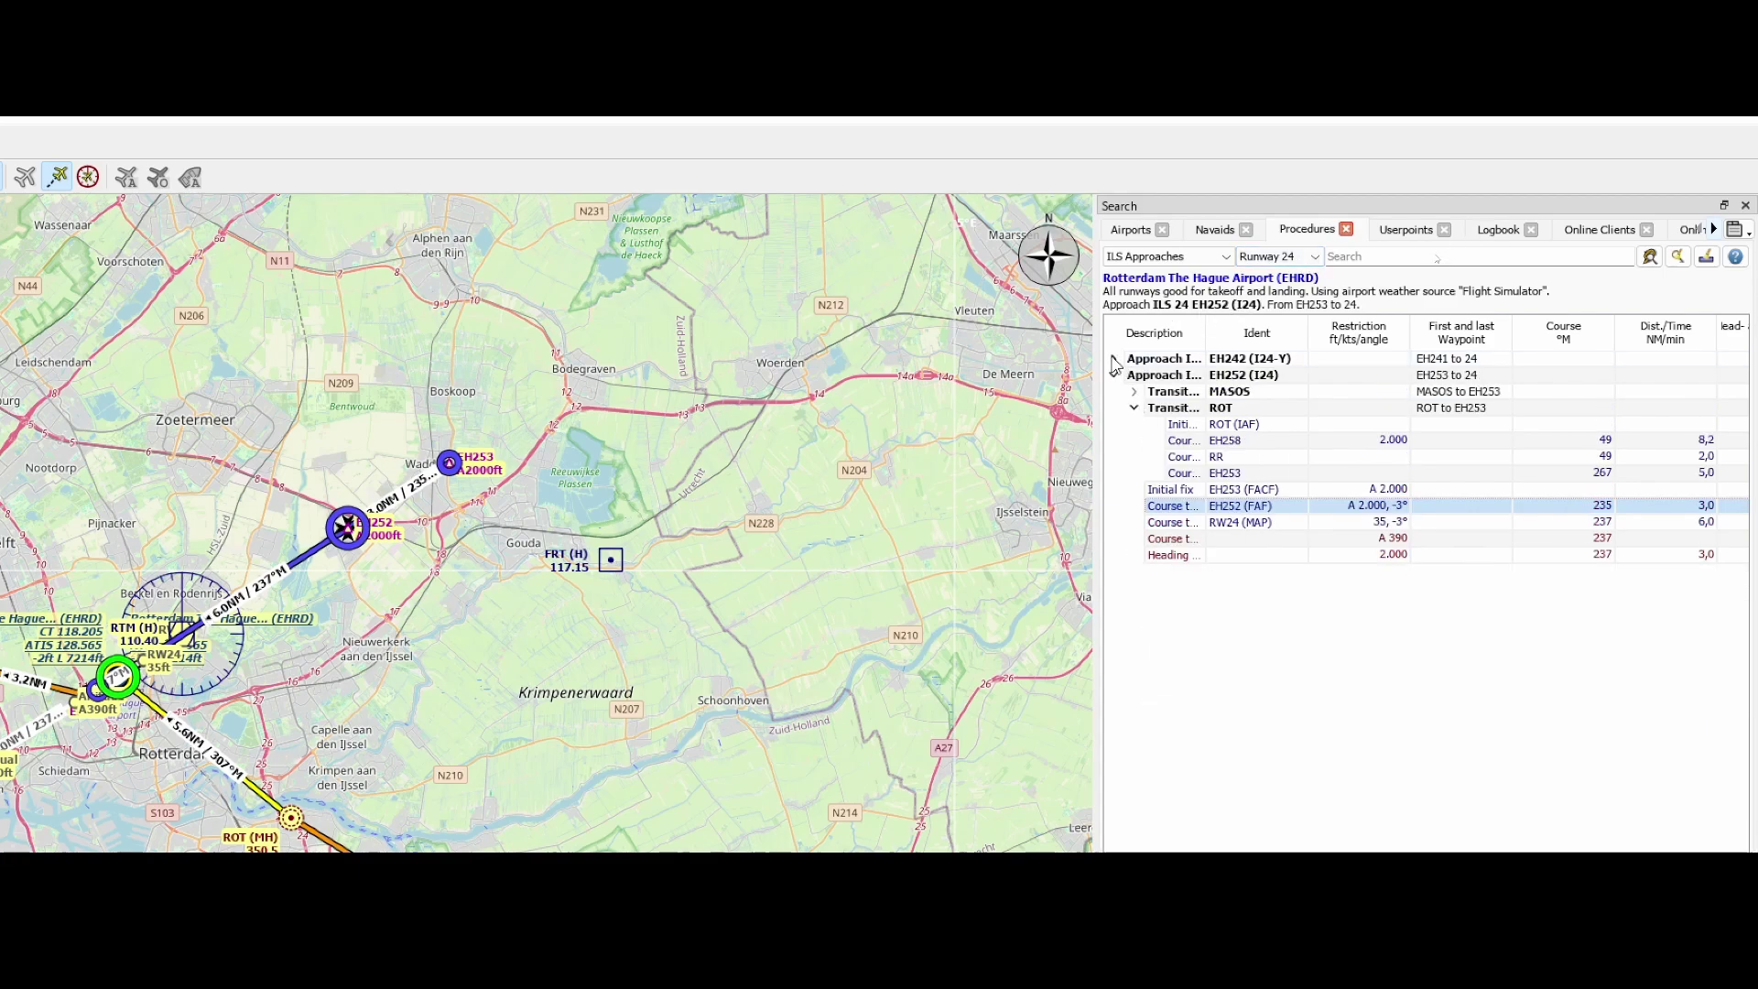
{"action": "left_click", "coordinate": [1113, 375]}
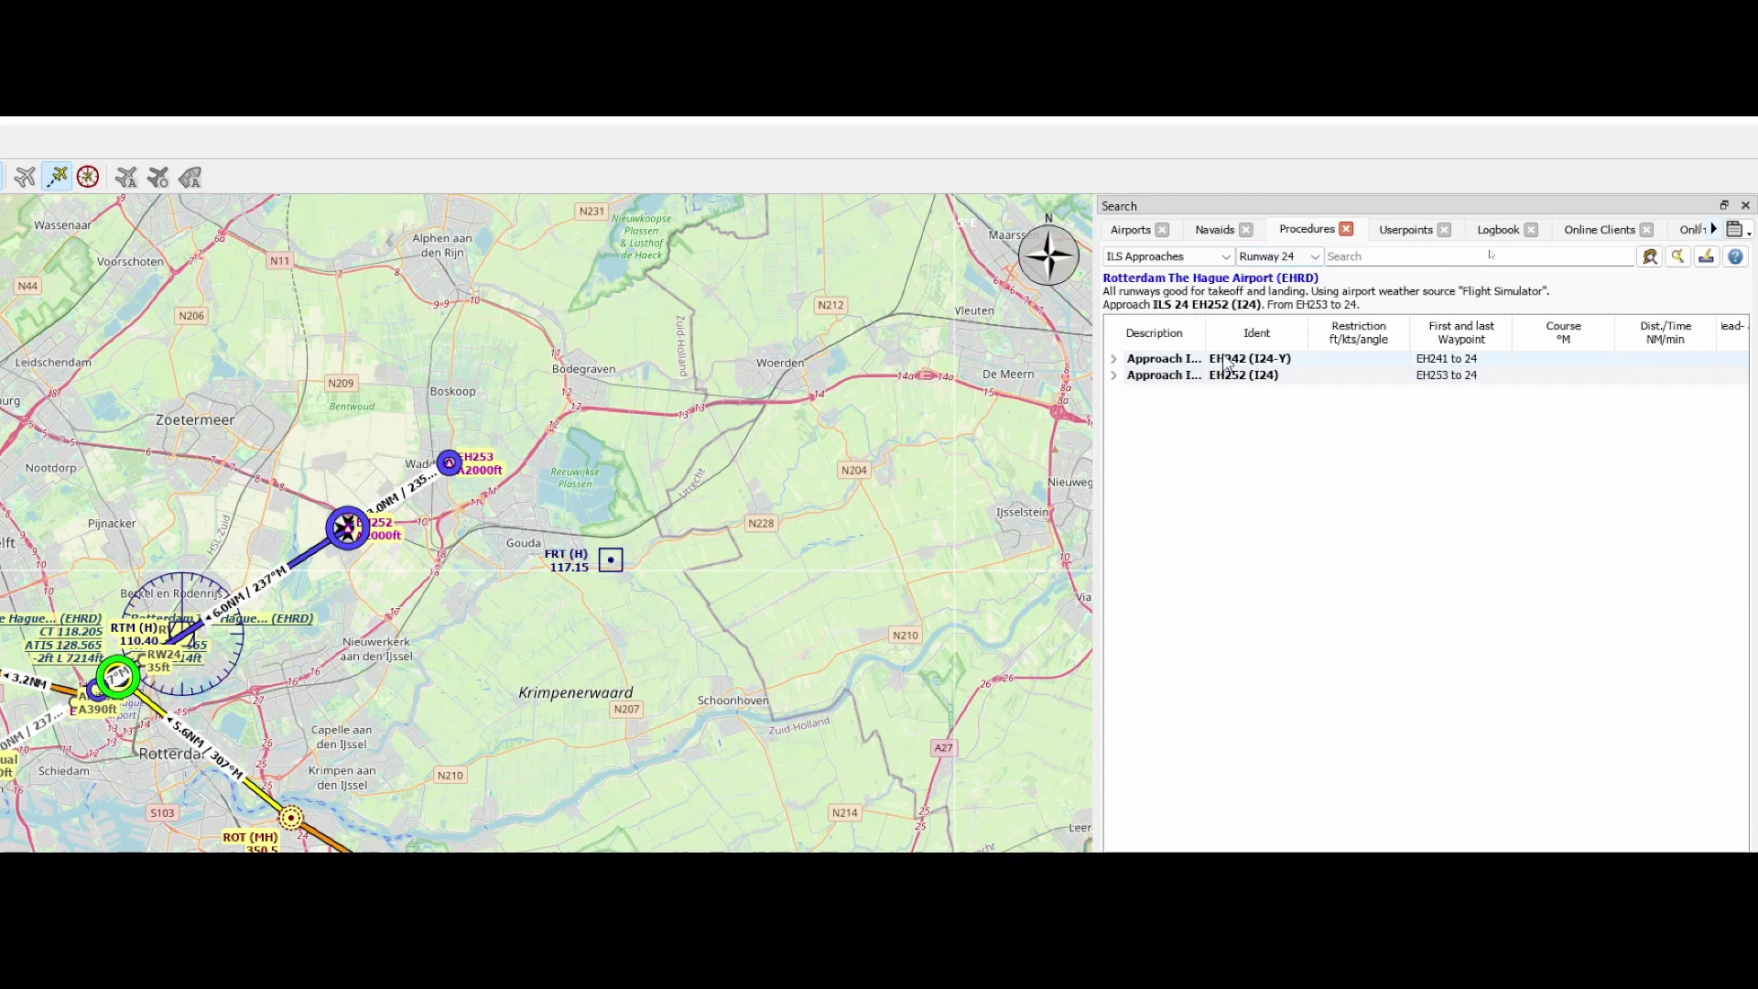
{"action": "left_click_drag", "start_coordinate": [1205, 332], "coordinate": [1360, 324]}
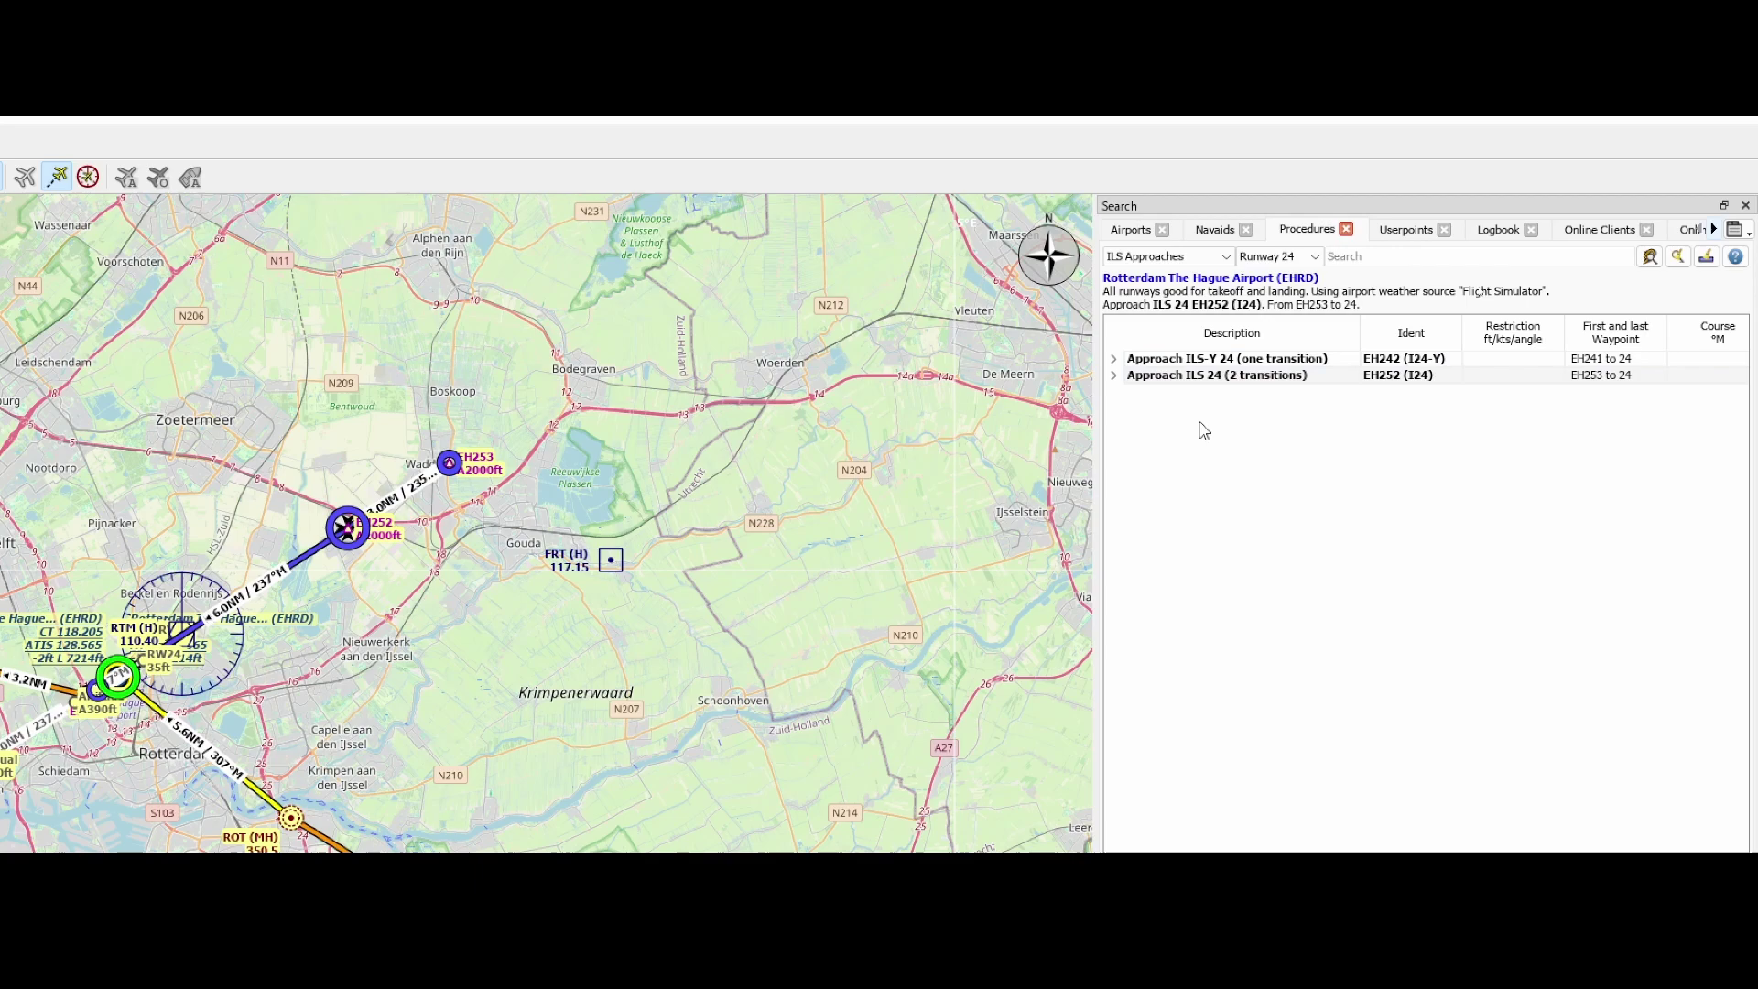
{"action": "left_click", "coordinate": [1165, 366]}
- Turn on Preview all Procedures and preview the ILS 24 approach on the map
{"action": "right_click", "coordinate": [1166, 366]}
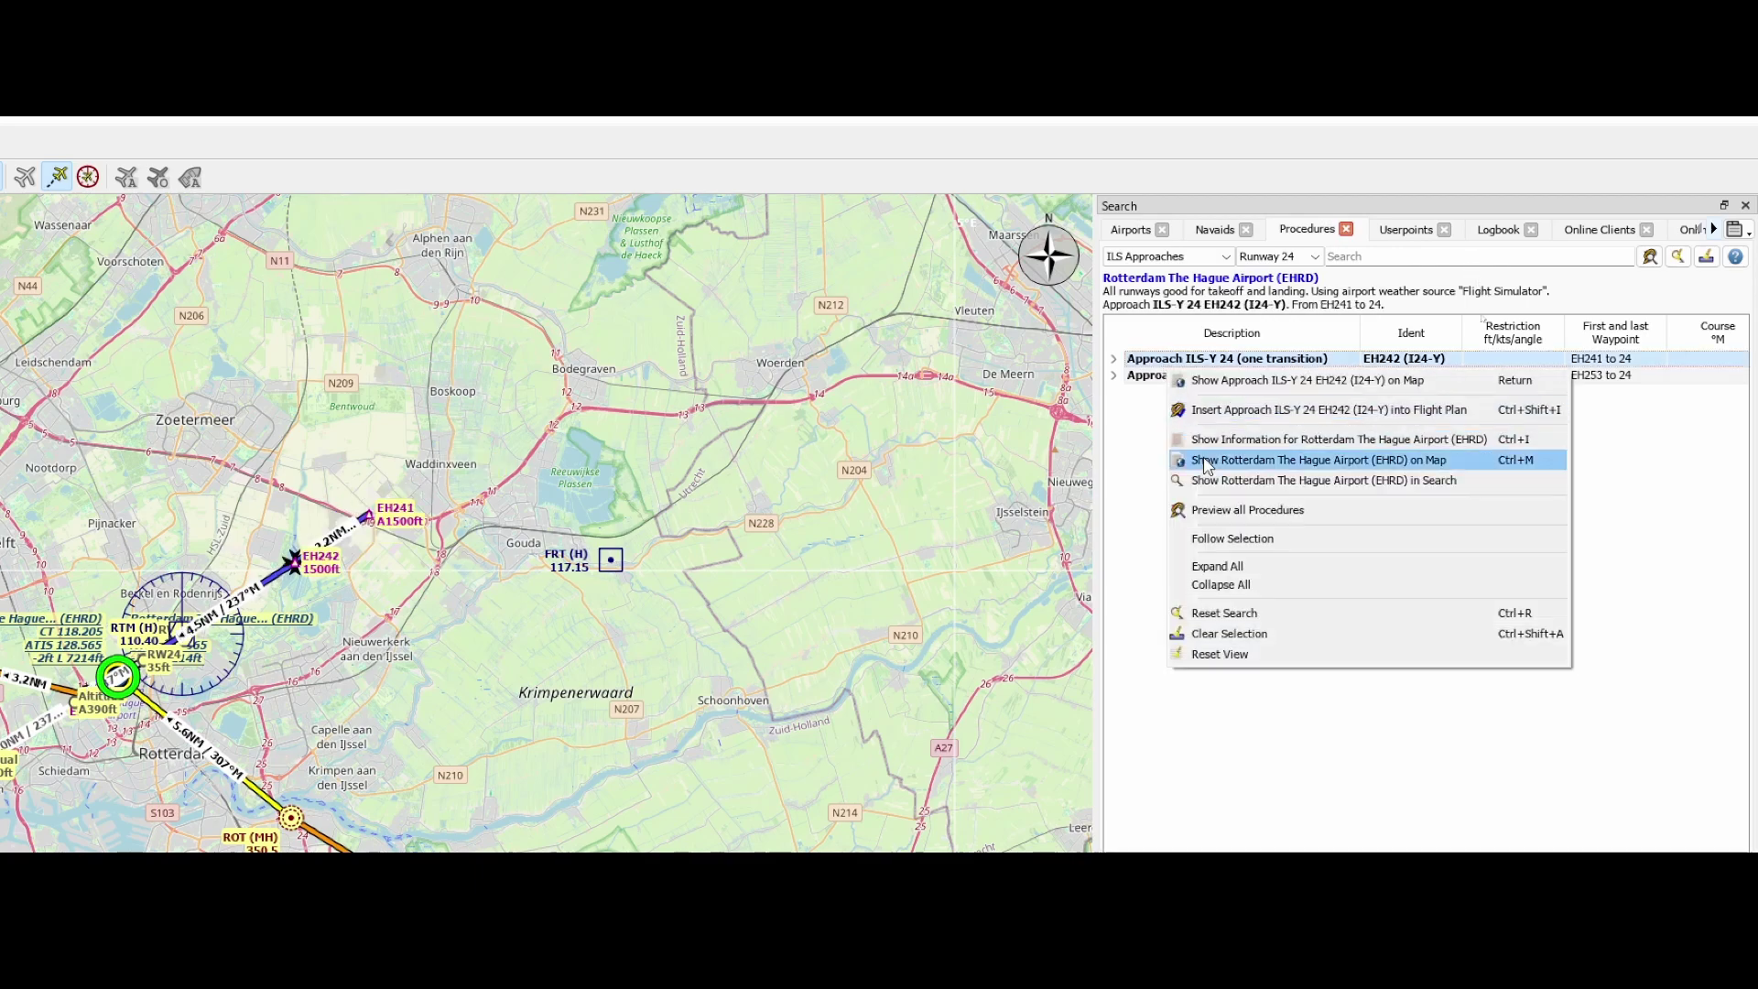
{"action": "left_click", "coordinate": [1221, 510]}
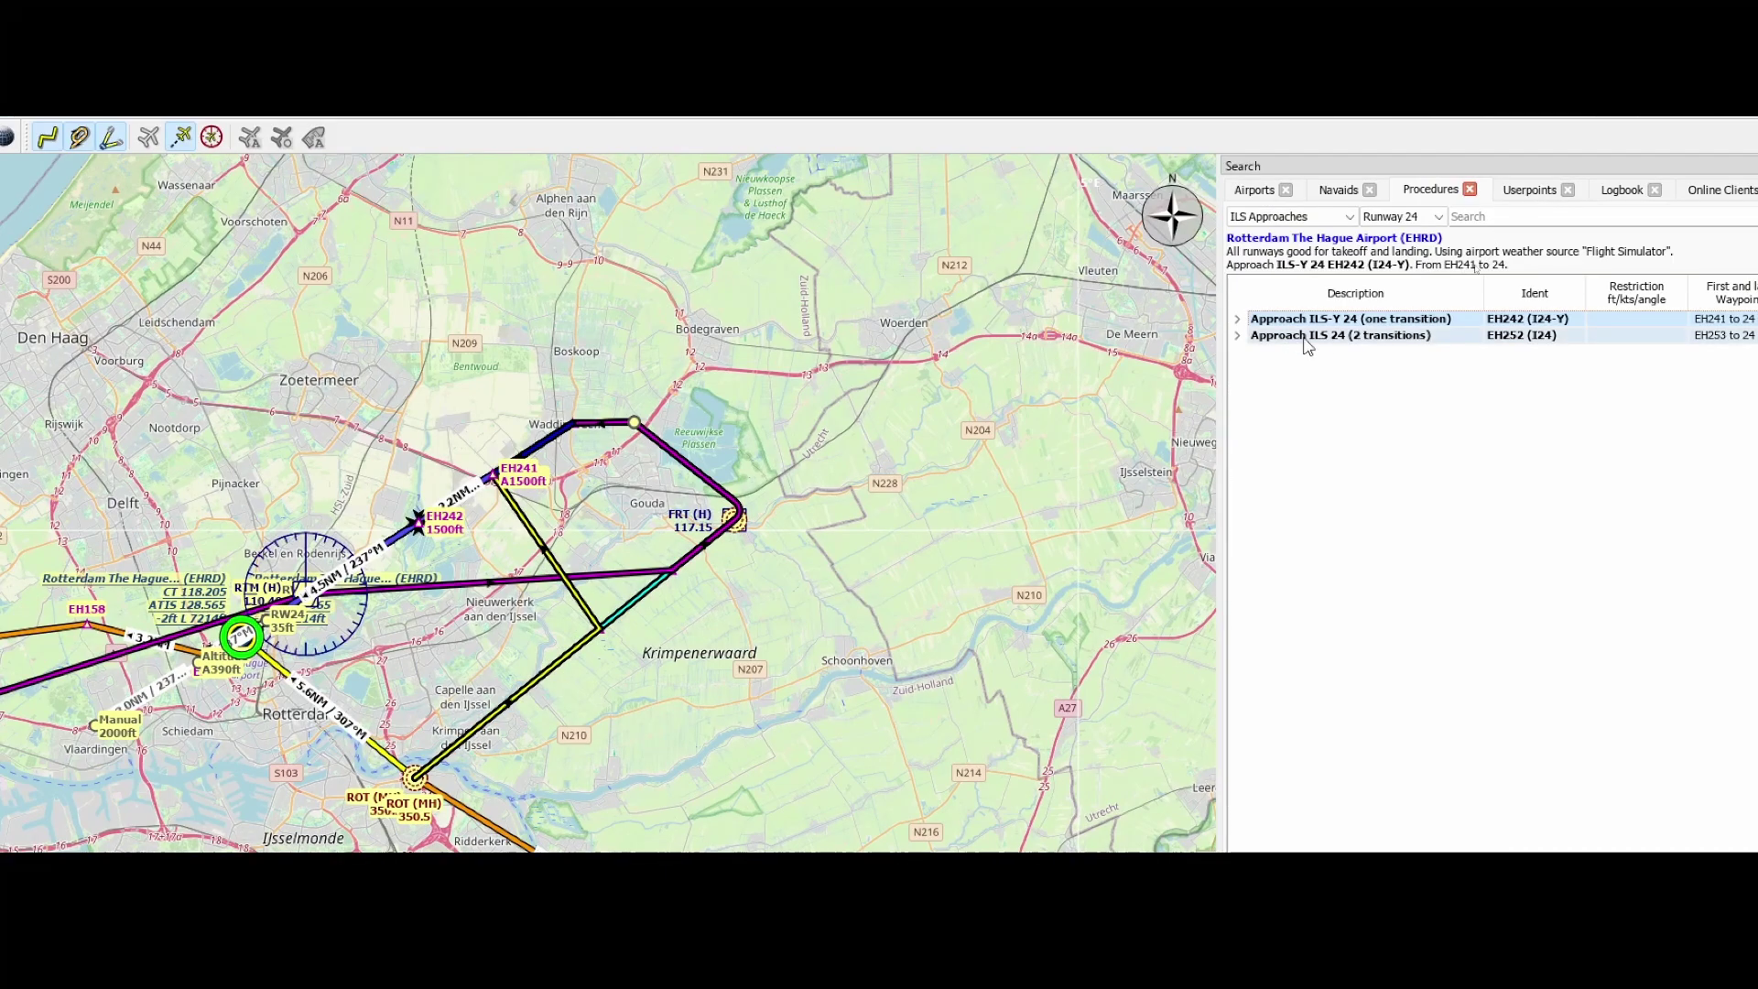
{"action": "left_click", "coordinate": [1307, 336]}
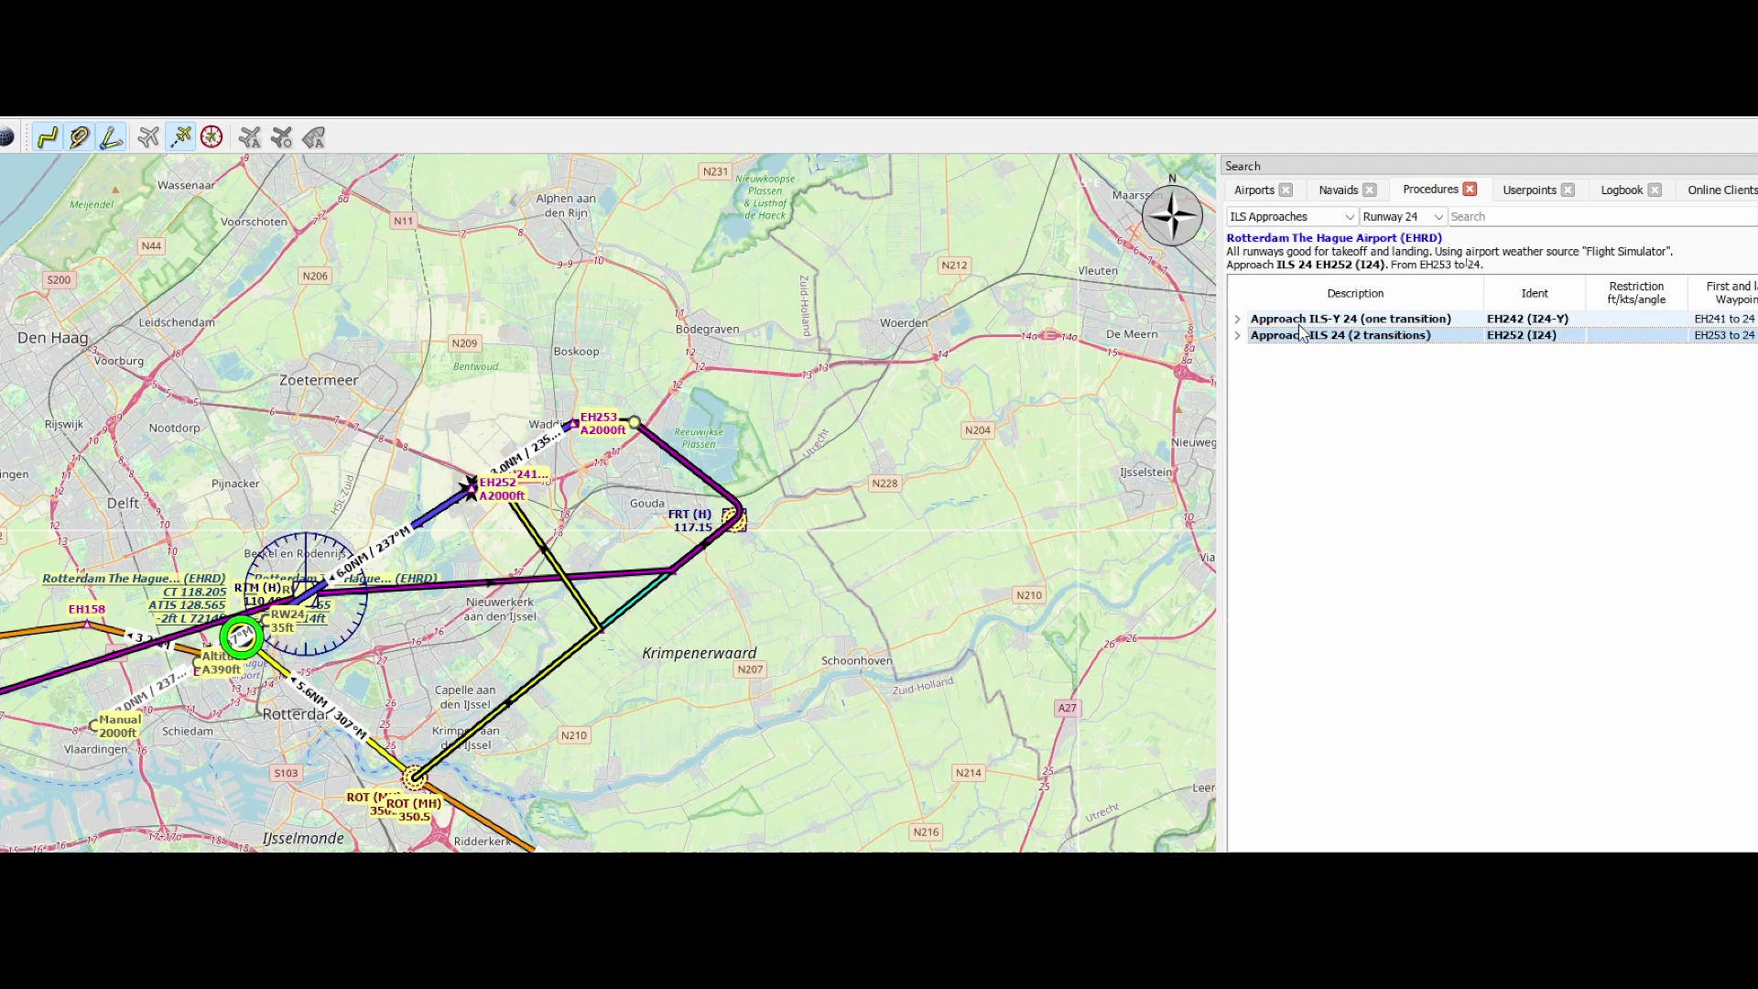
- Compare the ILS-Y 24 and ILS 24 routes, then expand ILS-Y 24 to list its legs
{"action": "left_click", "coordinate": [1300, 322]}
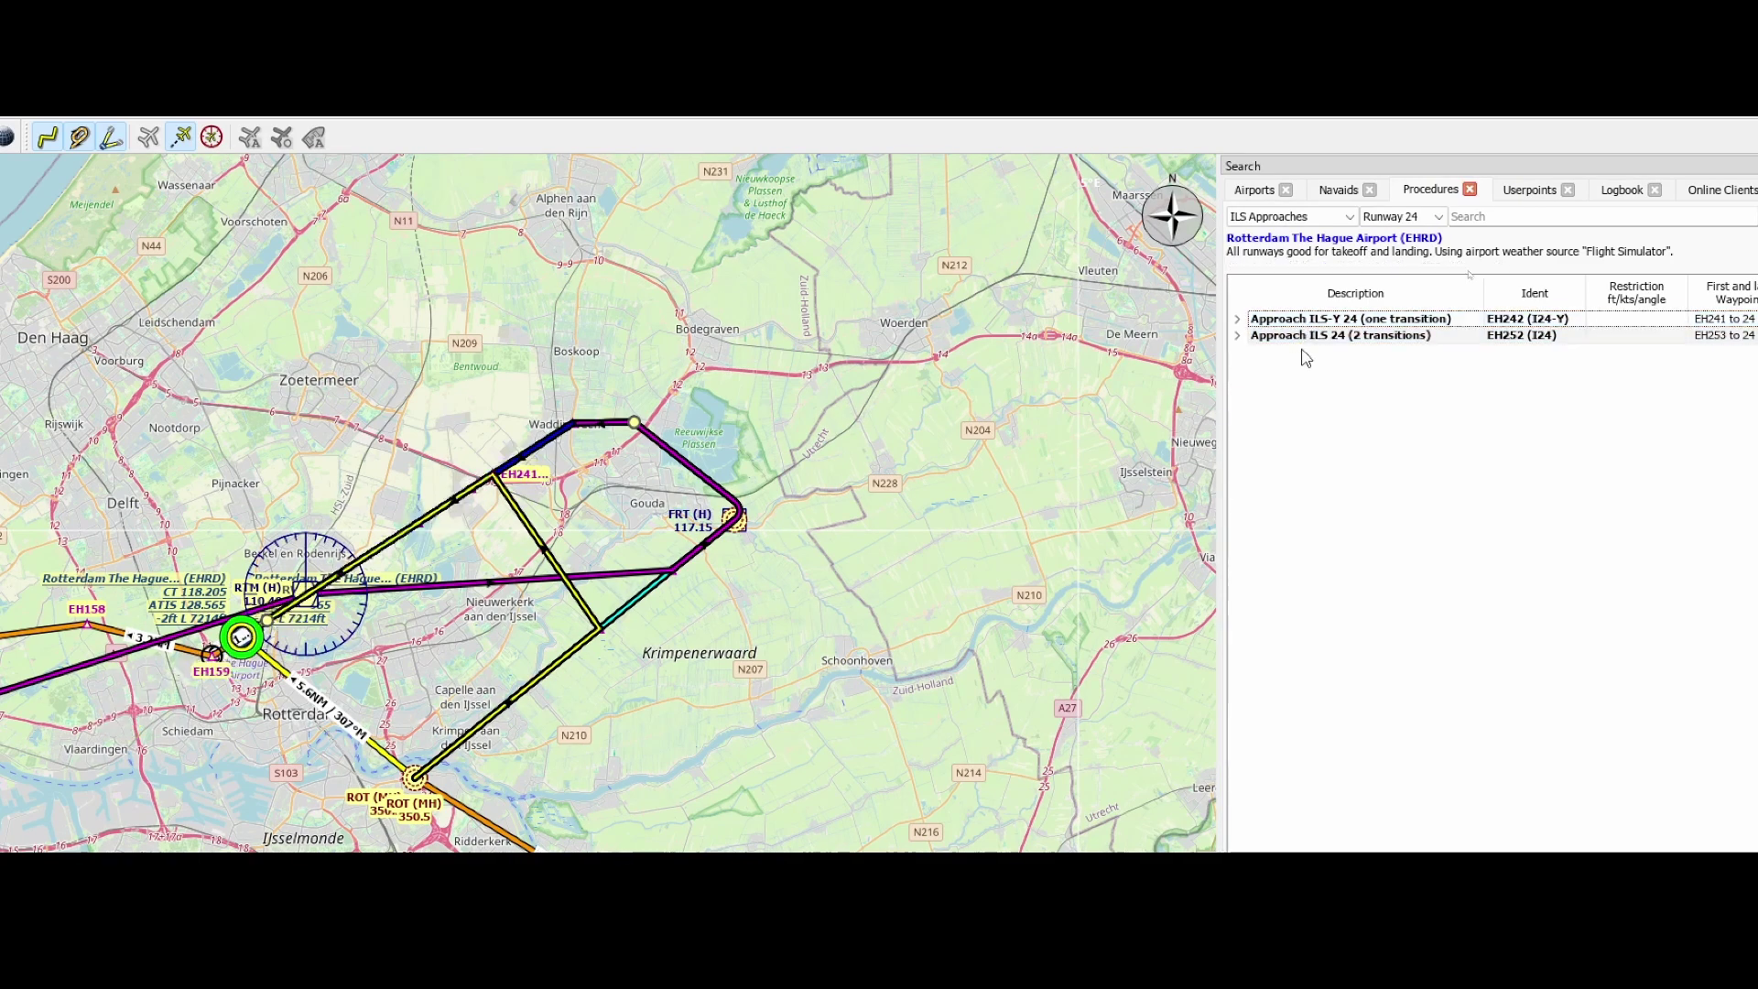
{"action": "left_click", "coordinate": [1314, 321]}
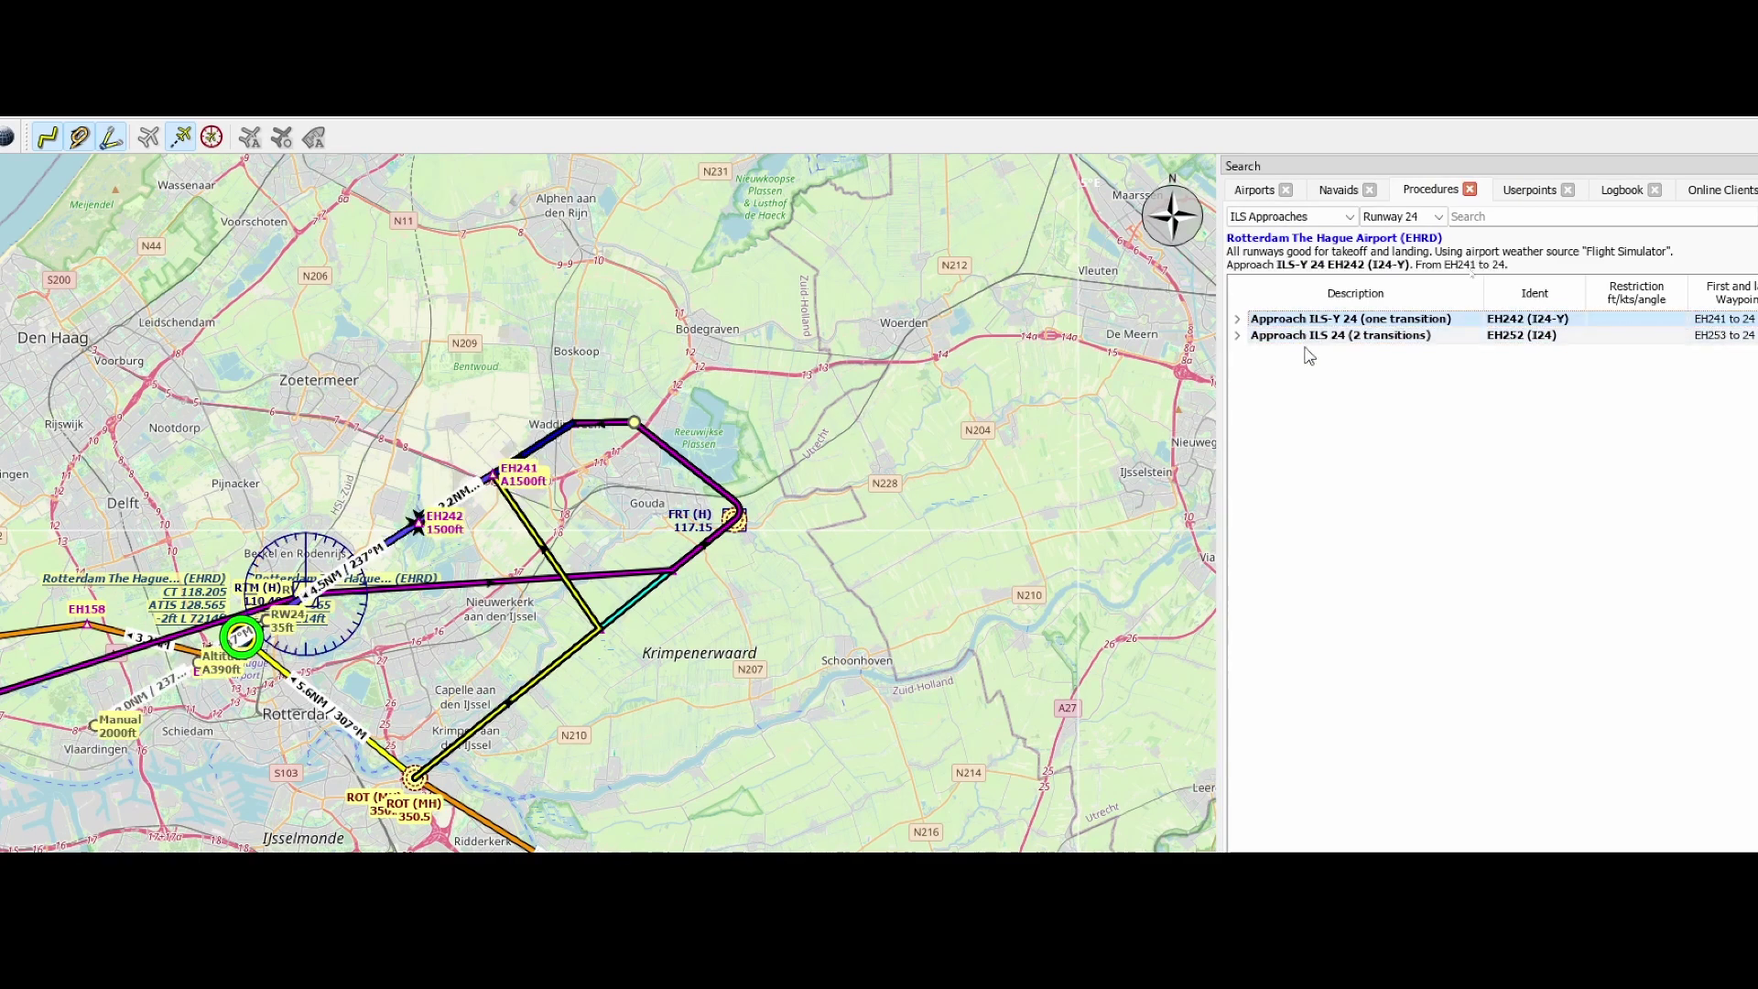
{"action": "left_click", "coordinate": [1306, 337]}
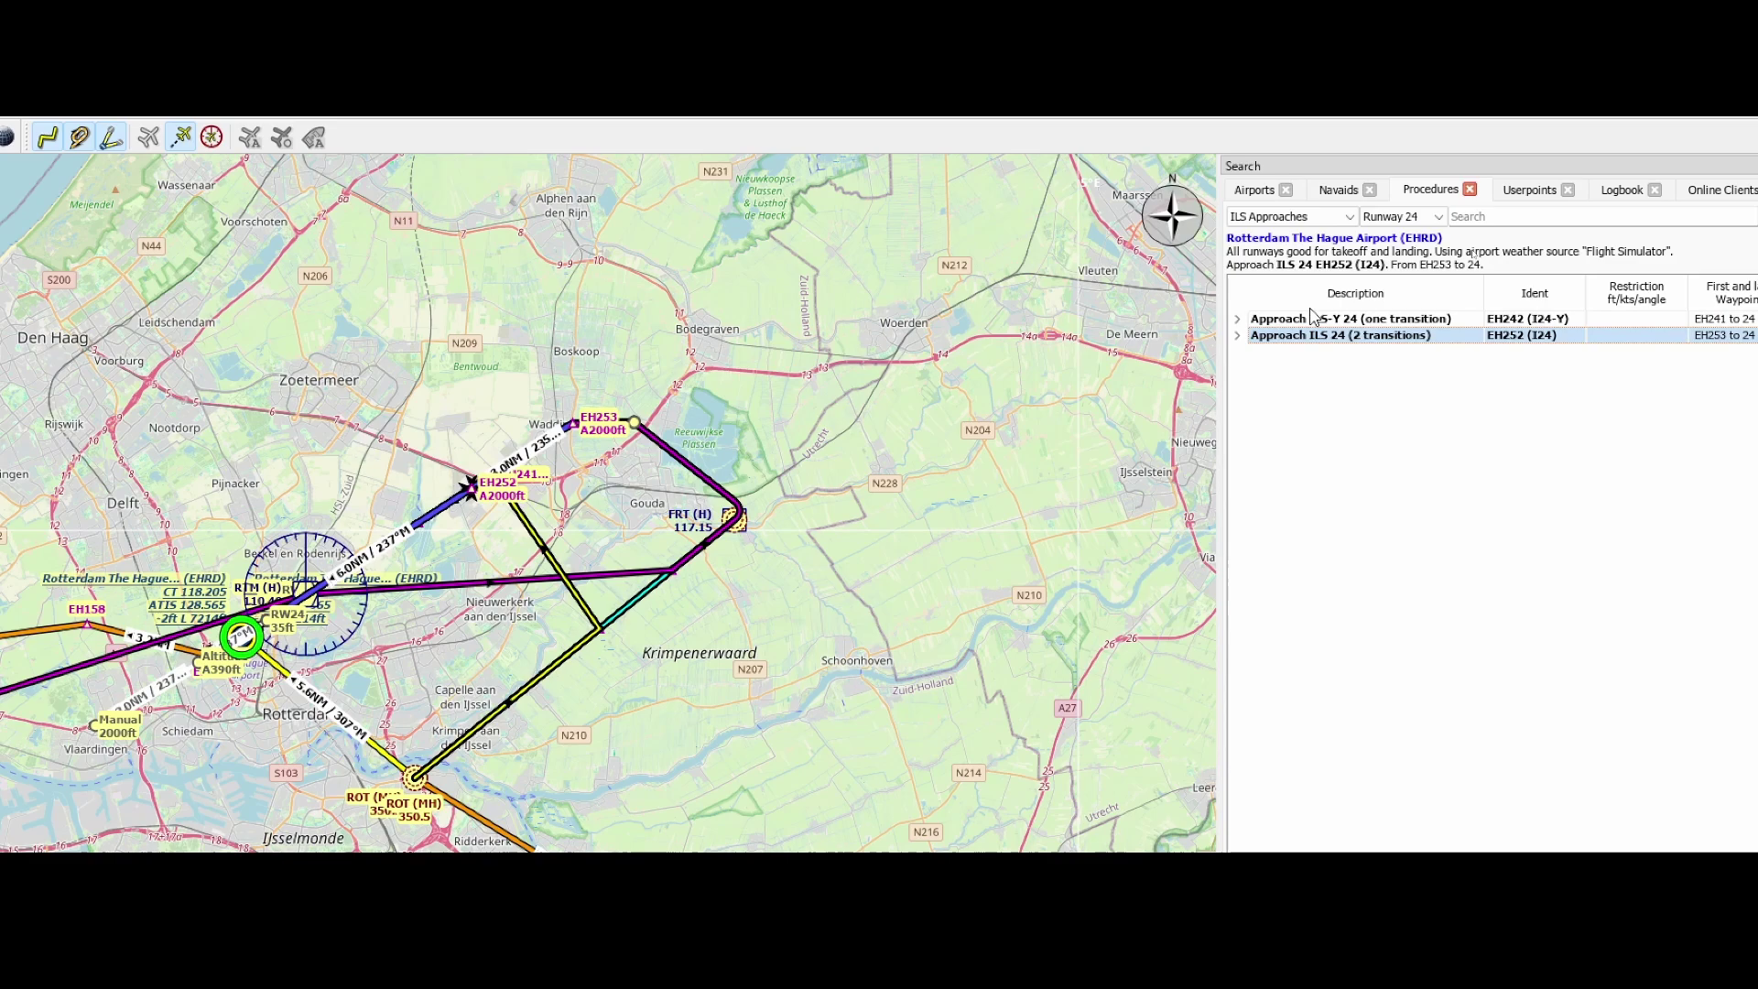
{"action": "left_click", "coordinate": [1300, 322]}
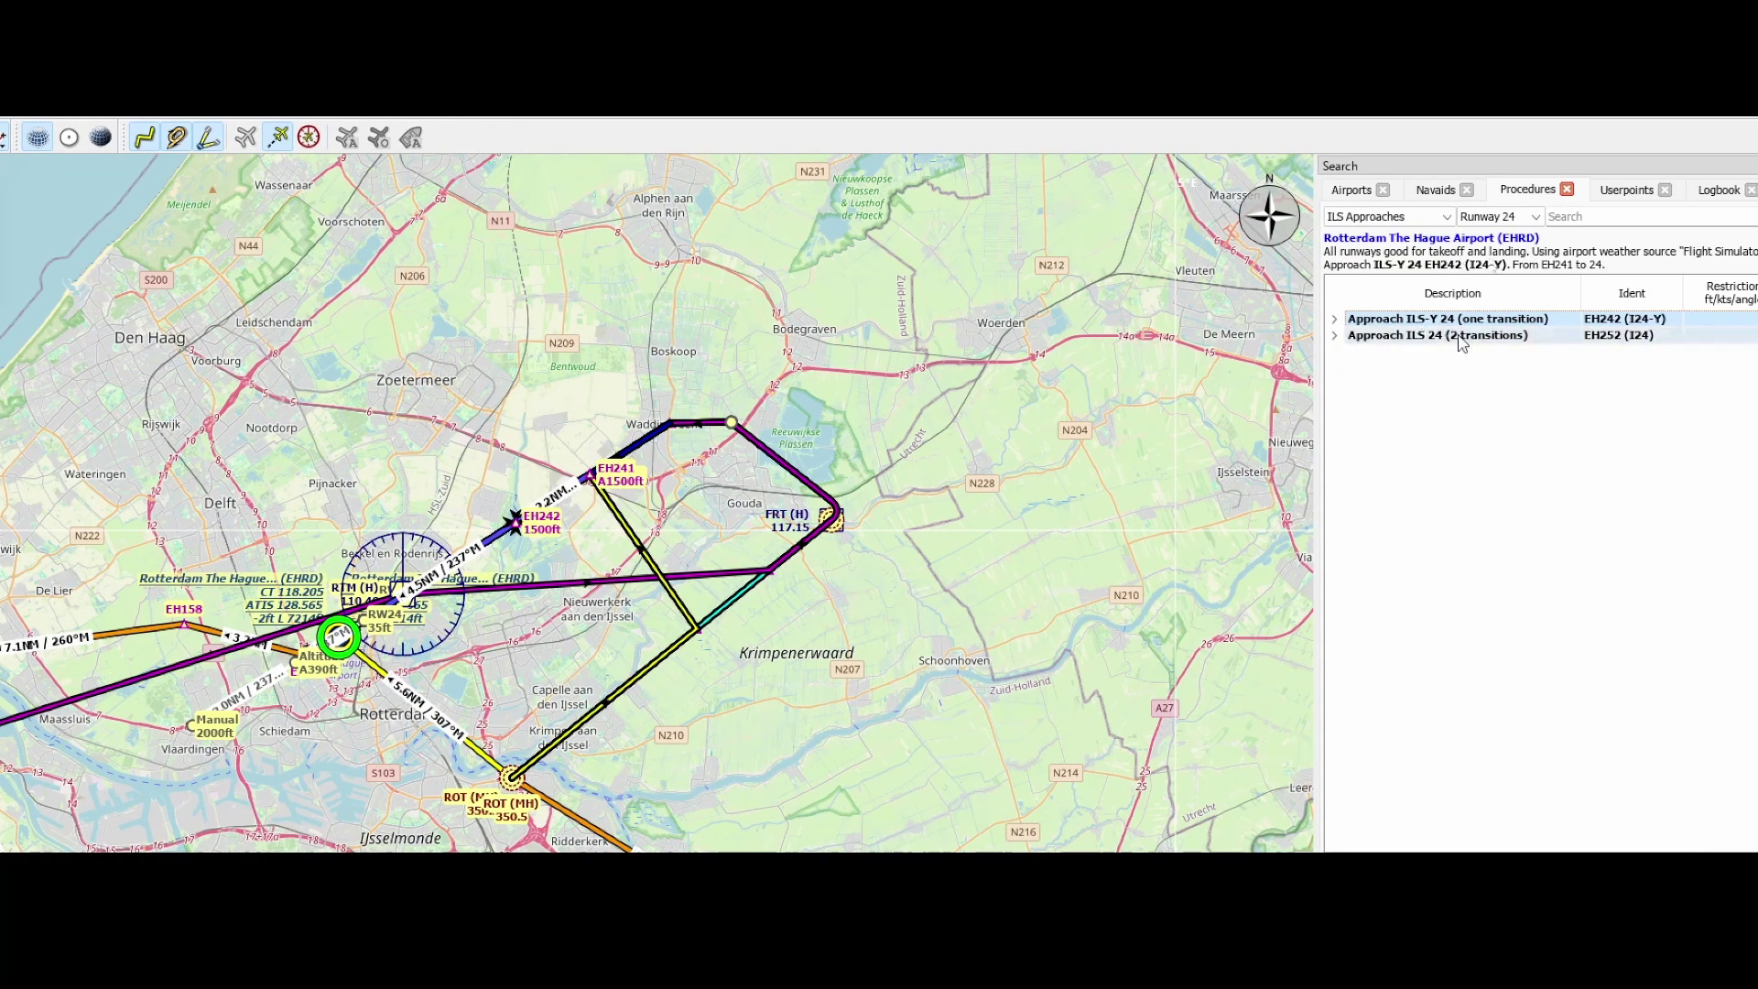
{"action": "left_click", "coordinate": [1334, 319]}
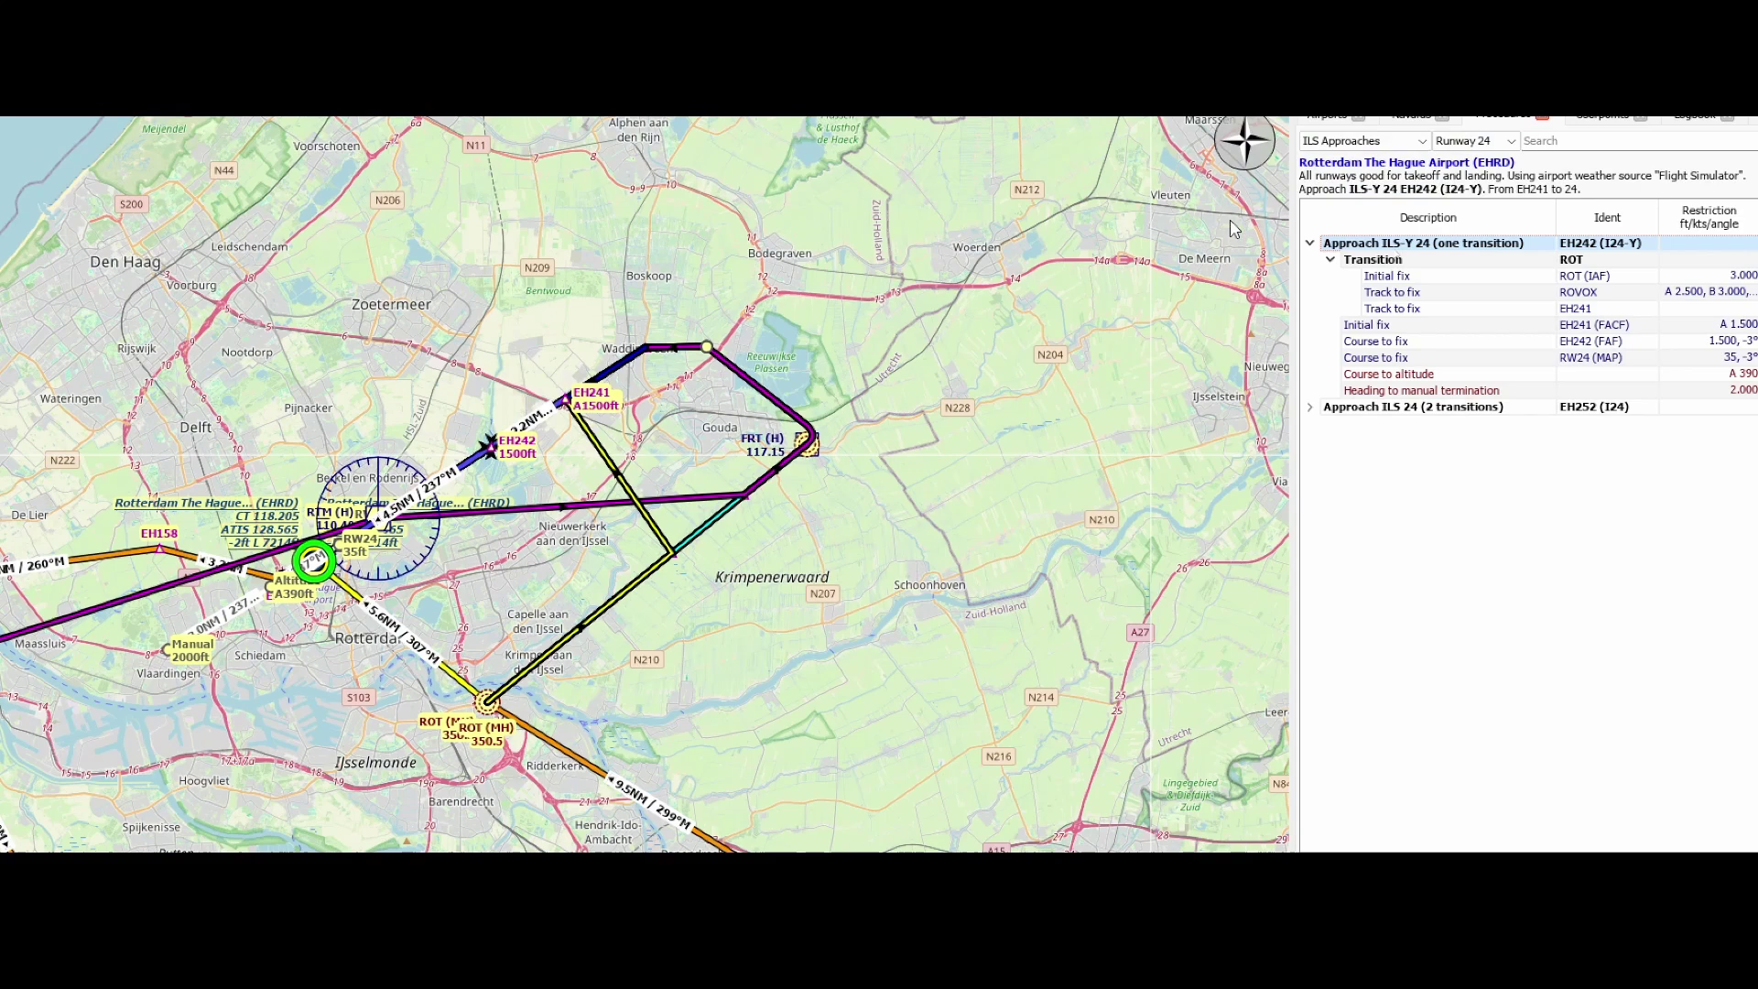
- Preview the ILS-Y 24 ROT transition, then expand ILS 24 and preview its ROT transition
{"action": "left_click", "coordinate": [1395, 262]}
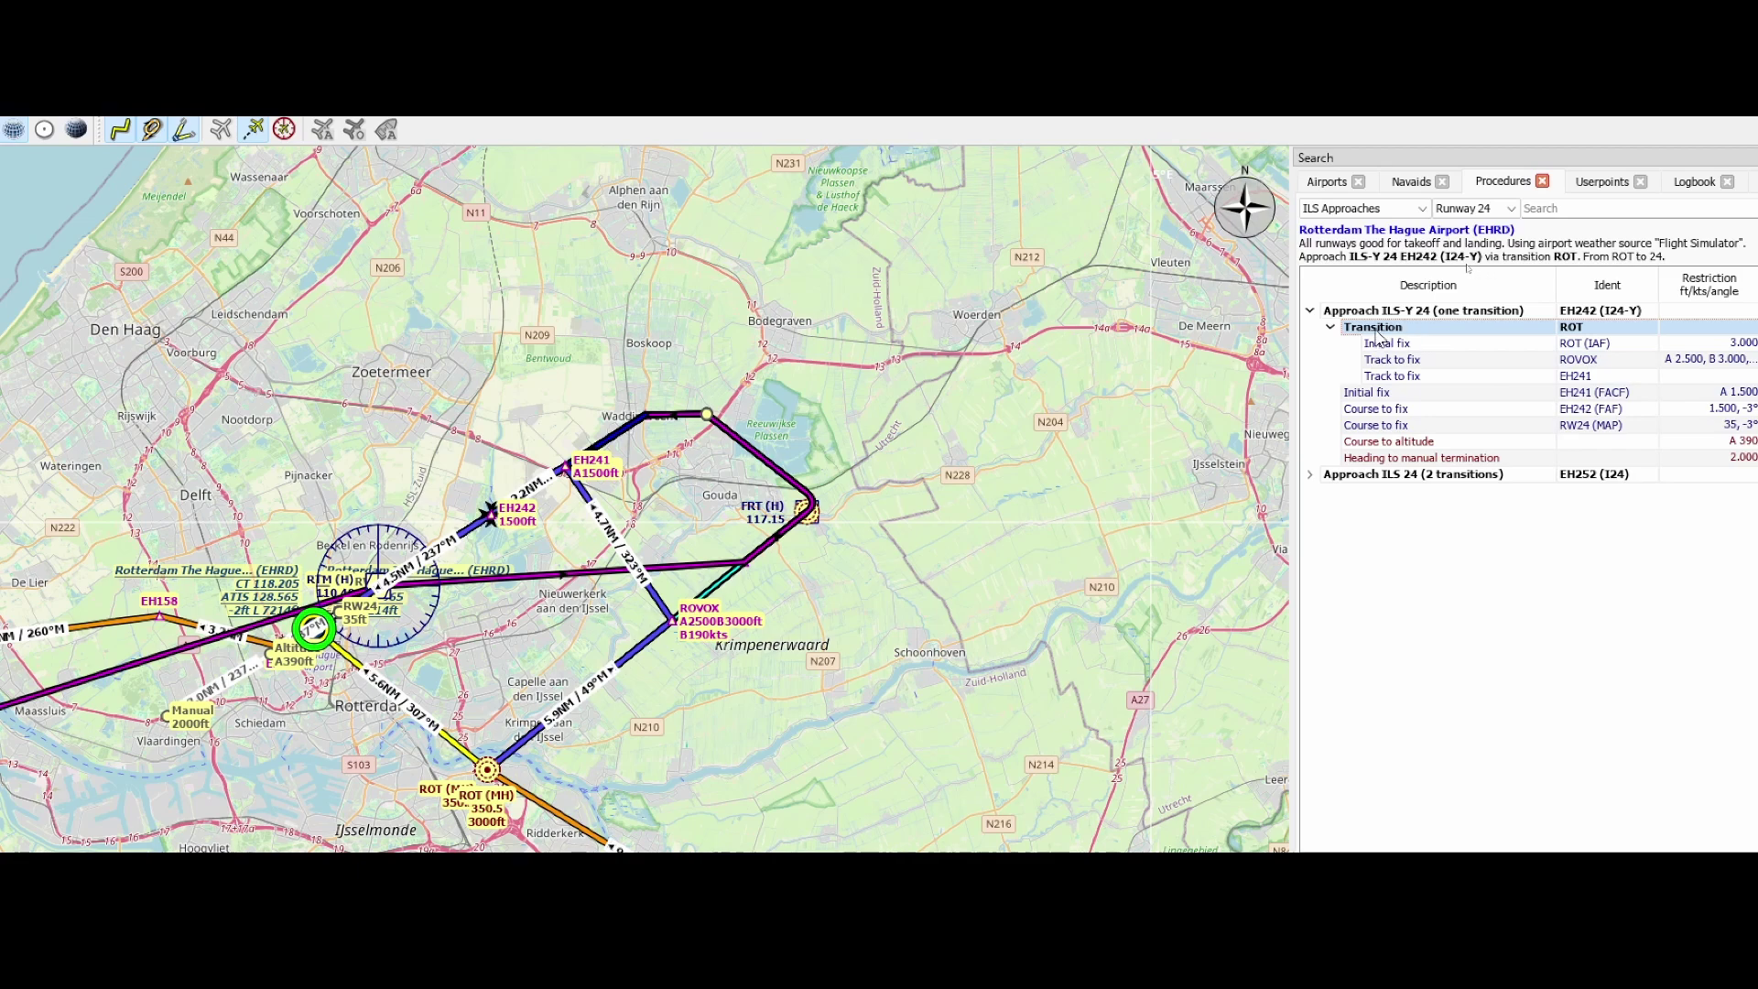
{"action": "left_click", "coordinate": [1311, 311]}
{"action": "left_click", "coordinate": [1310, 326]}
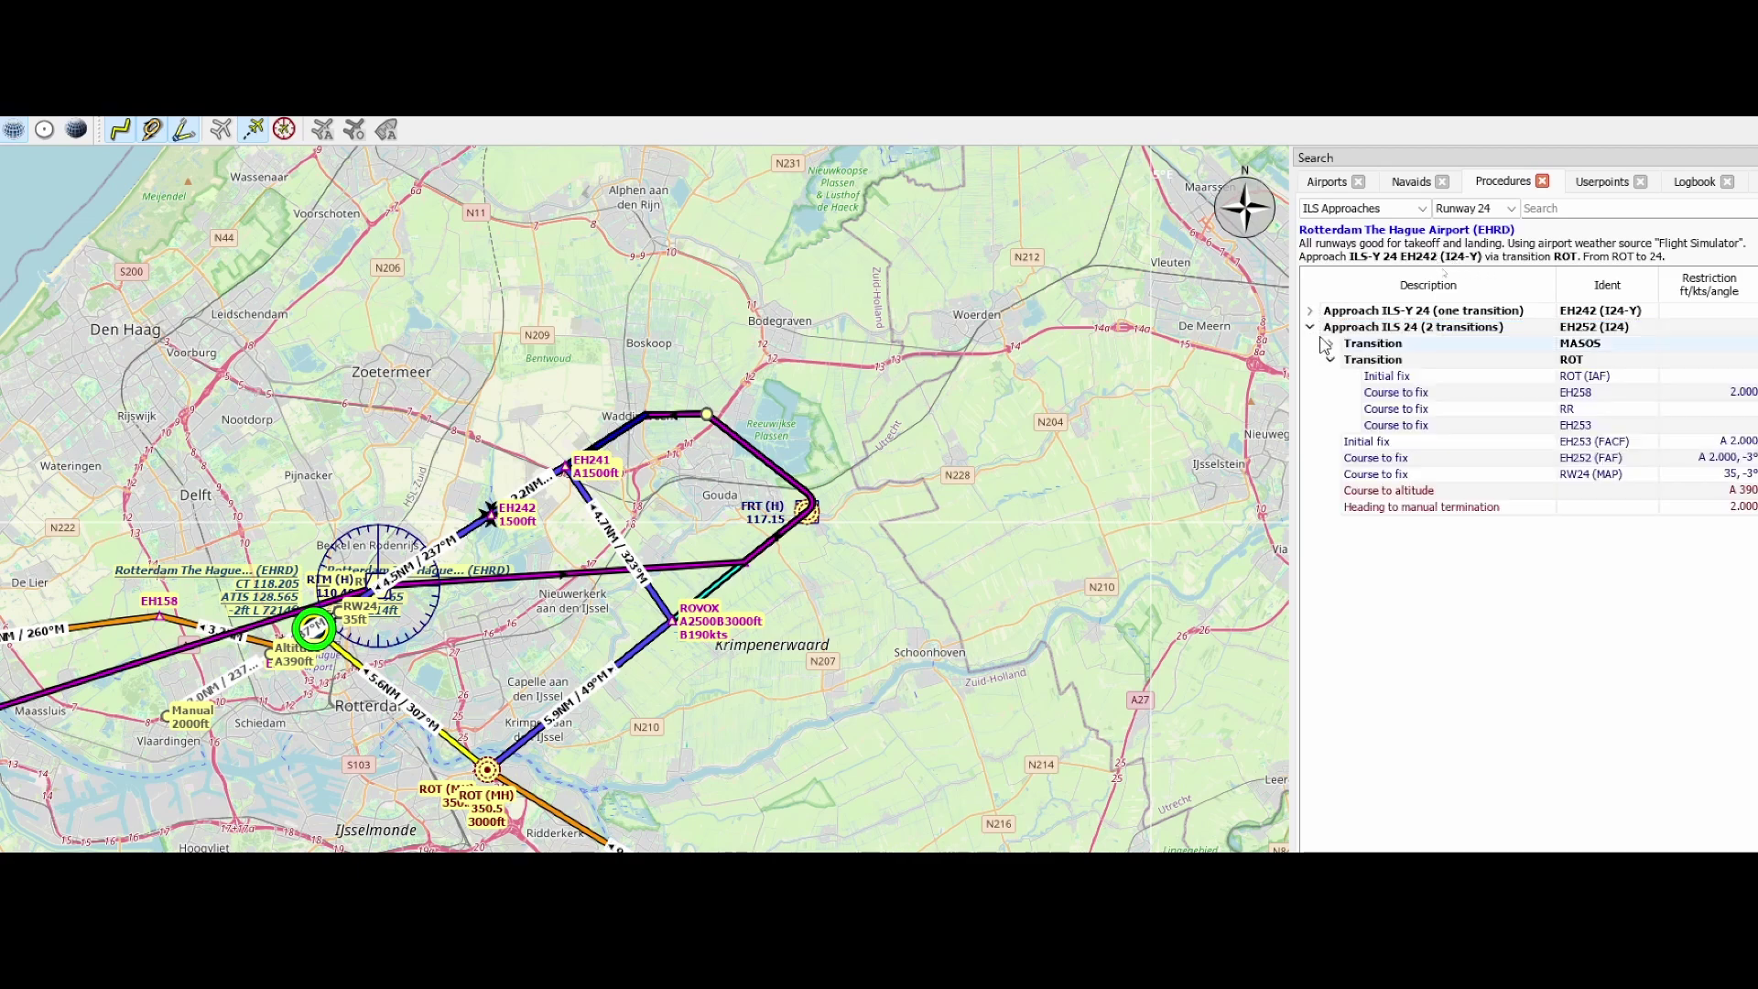
{"action": "left_click", "coordinate": [1373, 361]}
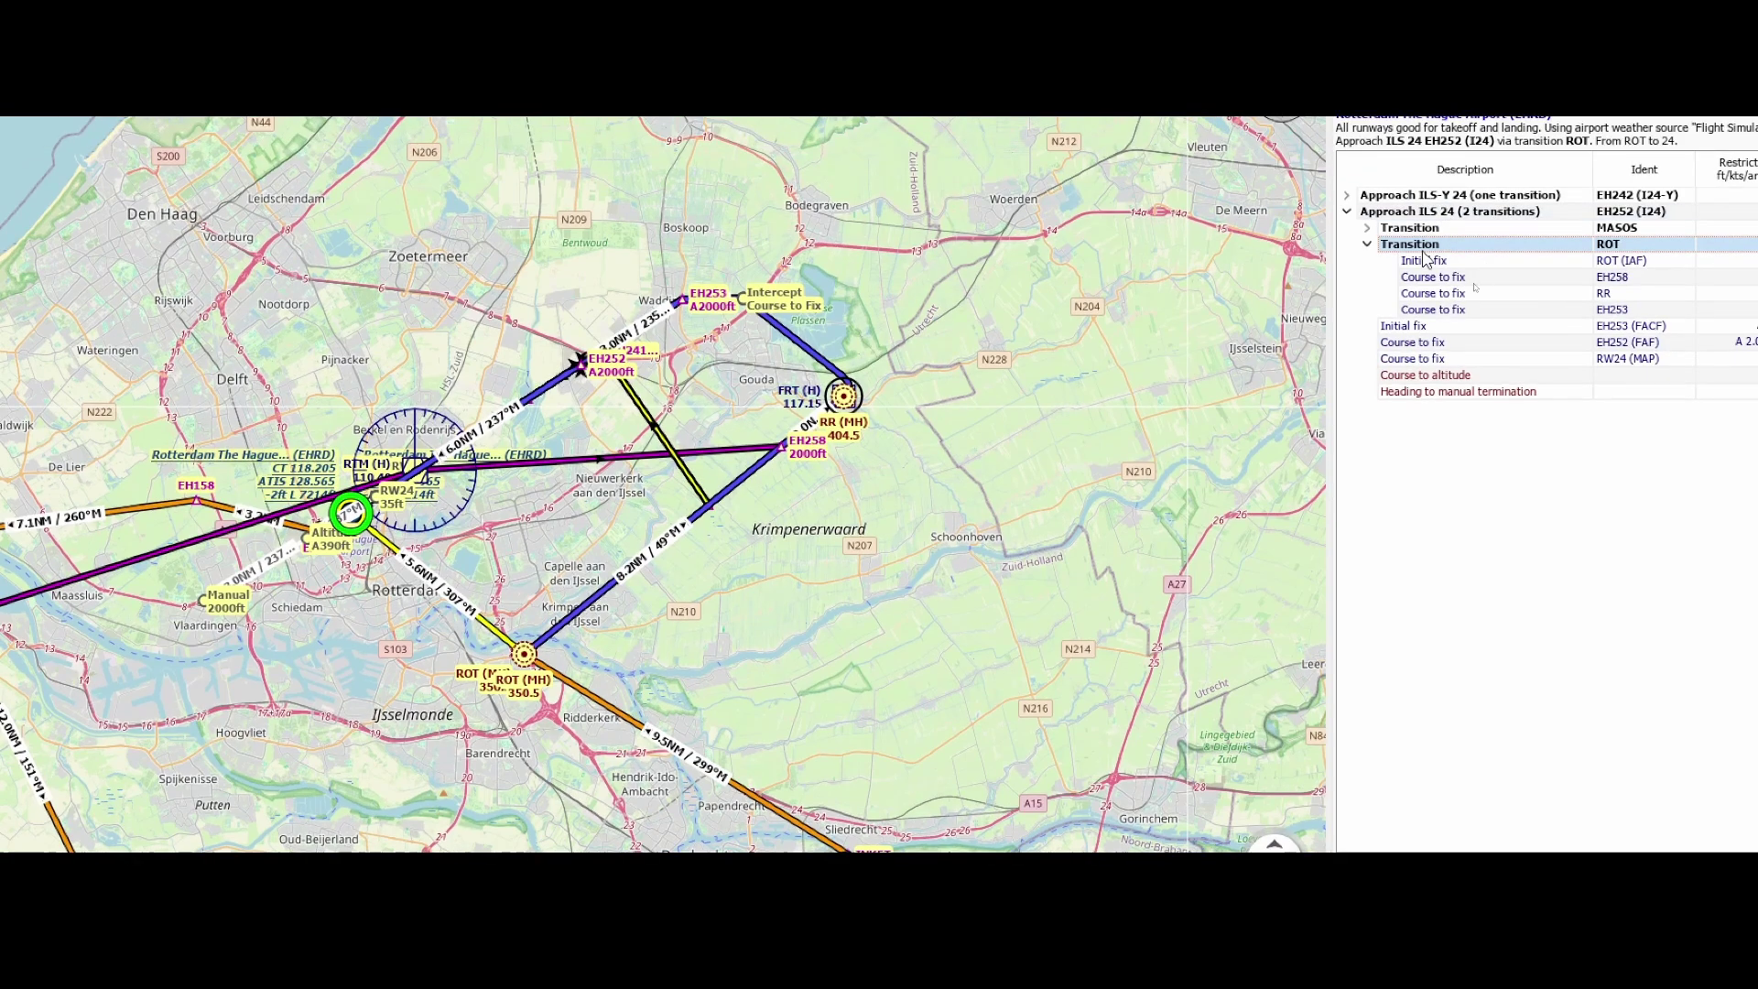
- Select the ILS 24 approach row itself to preview it instead of the ROT transition
{"action": "right_click", "coordinate": [1433, 248]}
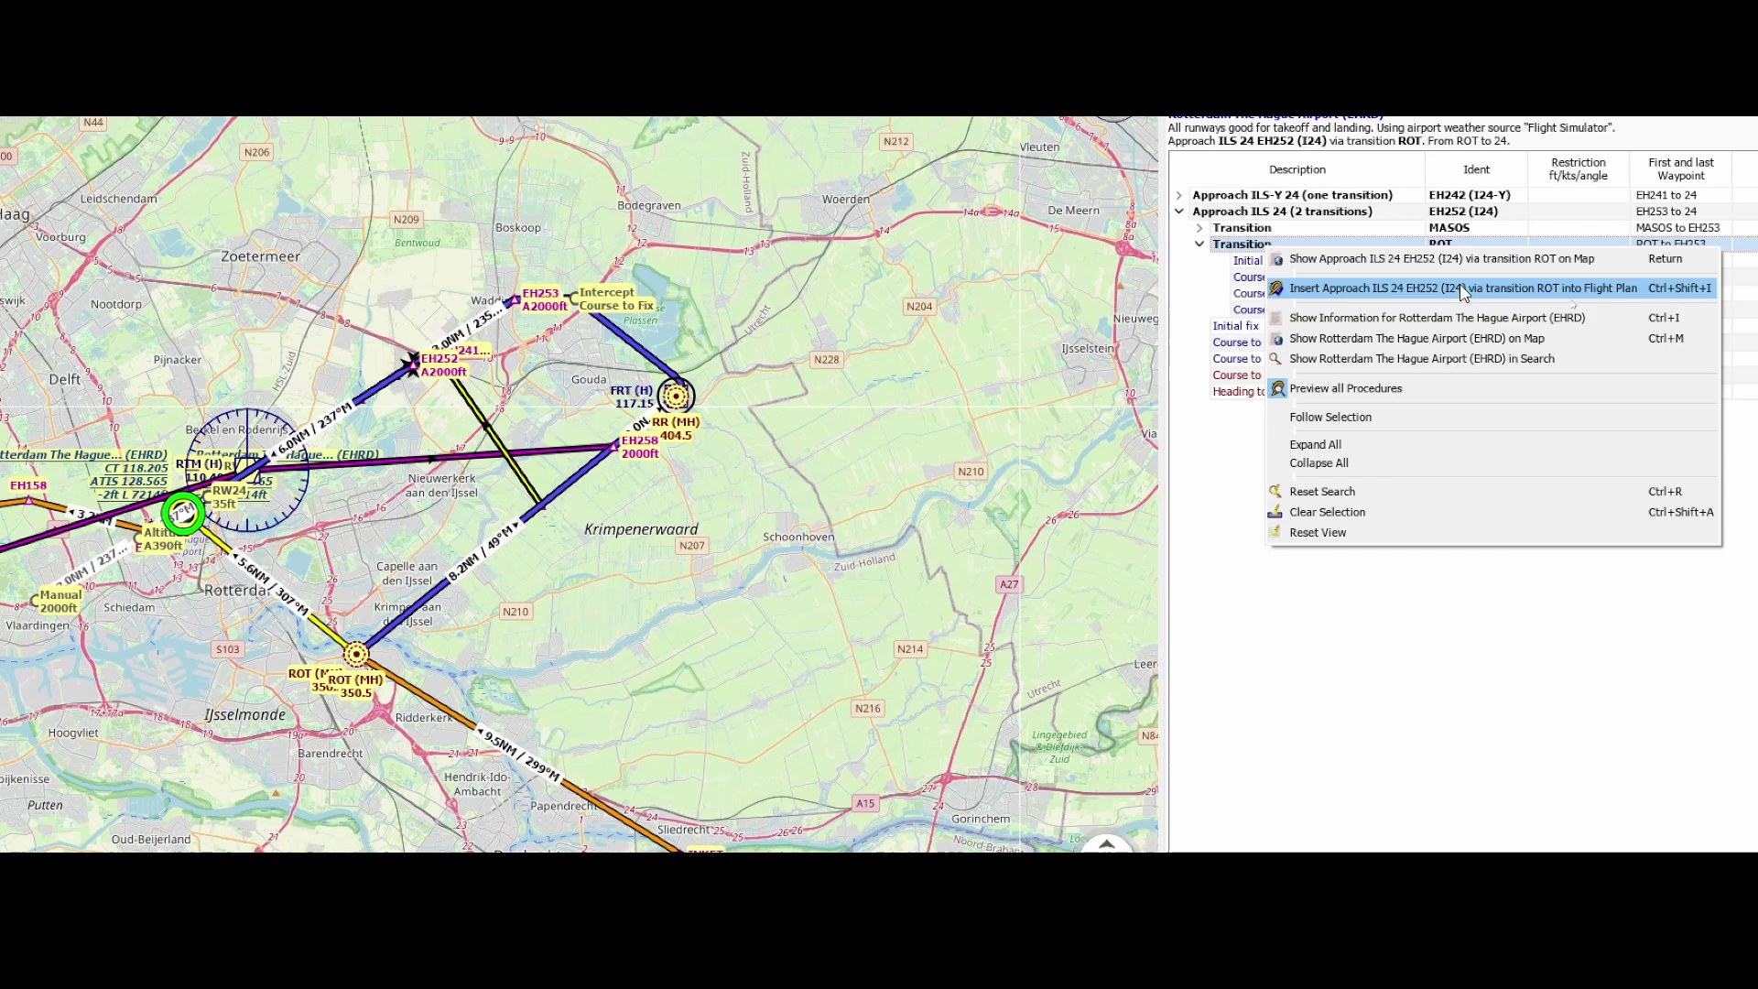
{"action": "left_click", "coordinate": [1284, 224]}
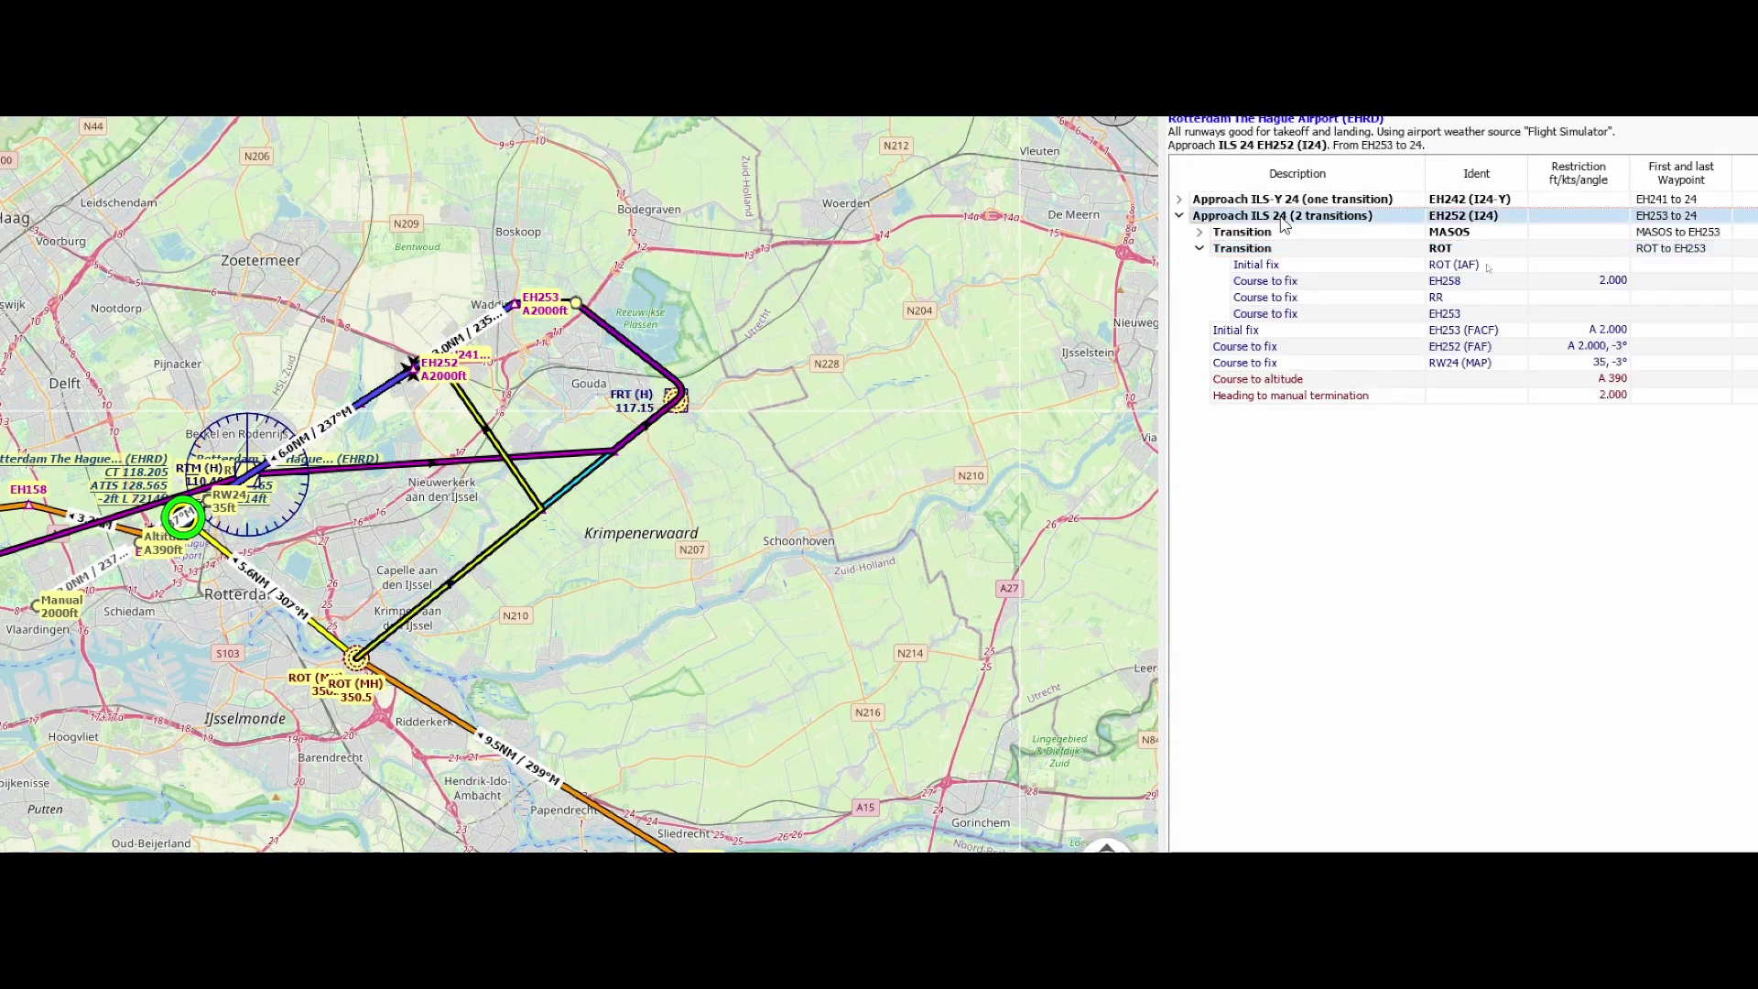
- Insert the ILS 24 approach into the flight plan and turn off Preview all Procedures
{"action": "right_click", "coordinate": [1284, 223]}
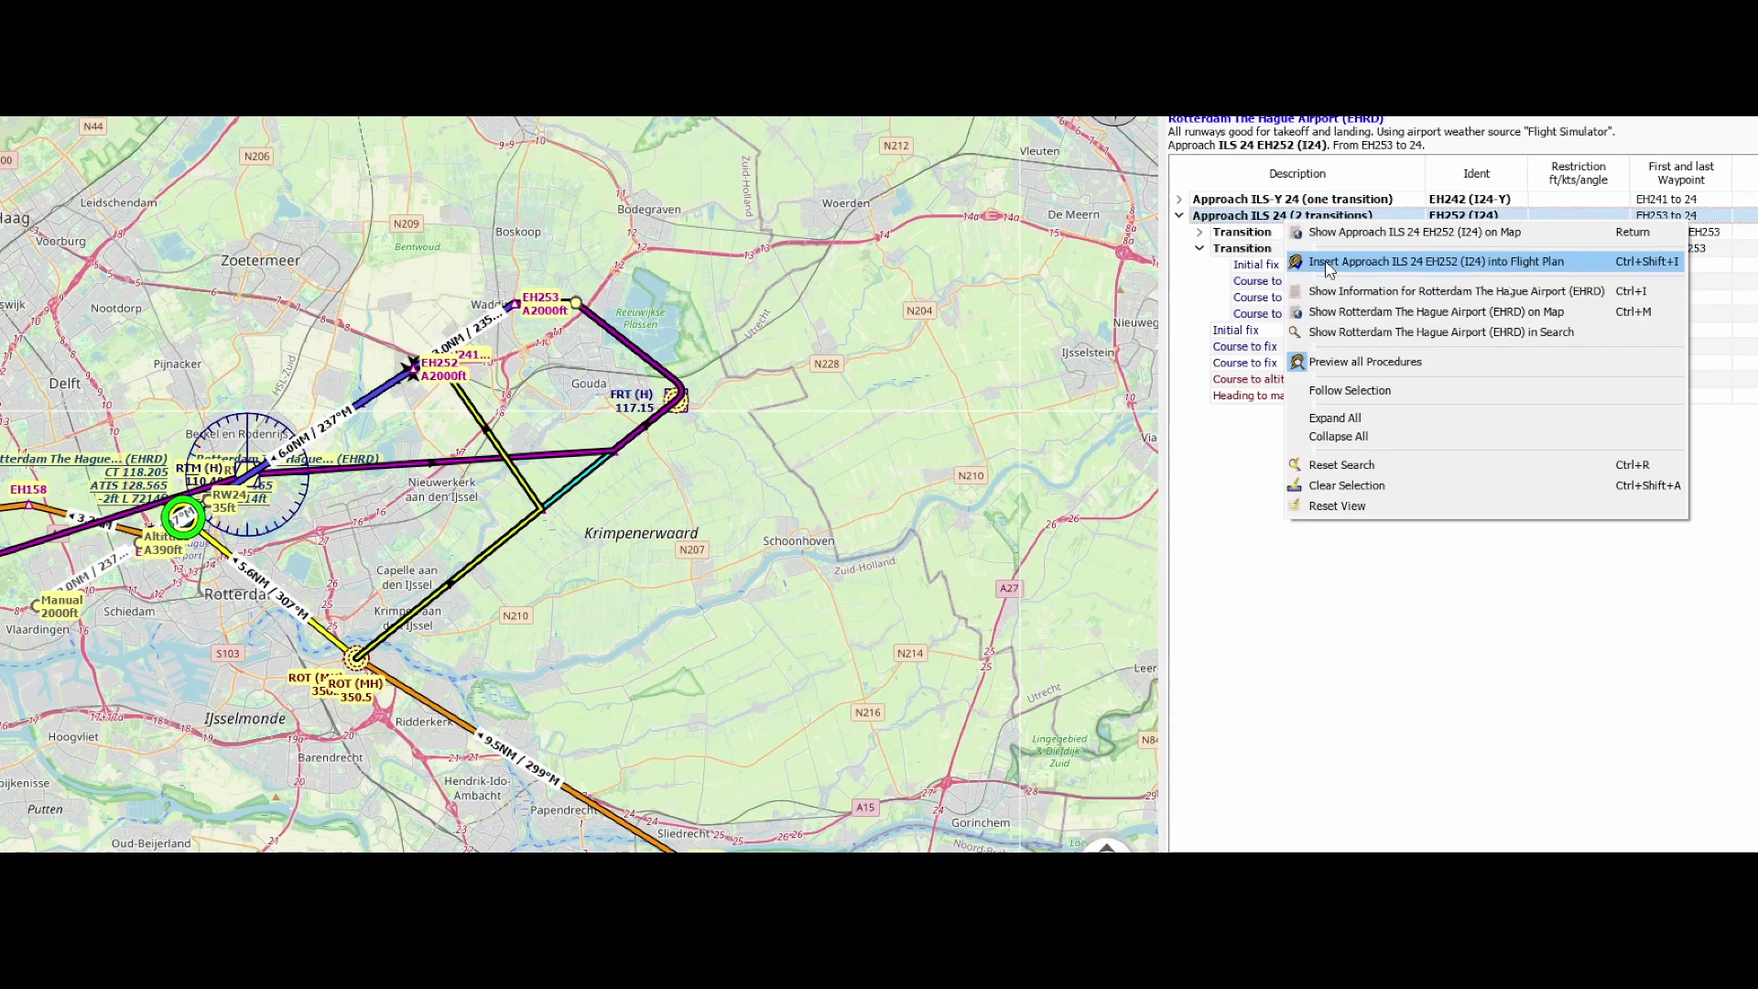
{"action": "left_click", "coordinate": [1328, 263]}
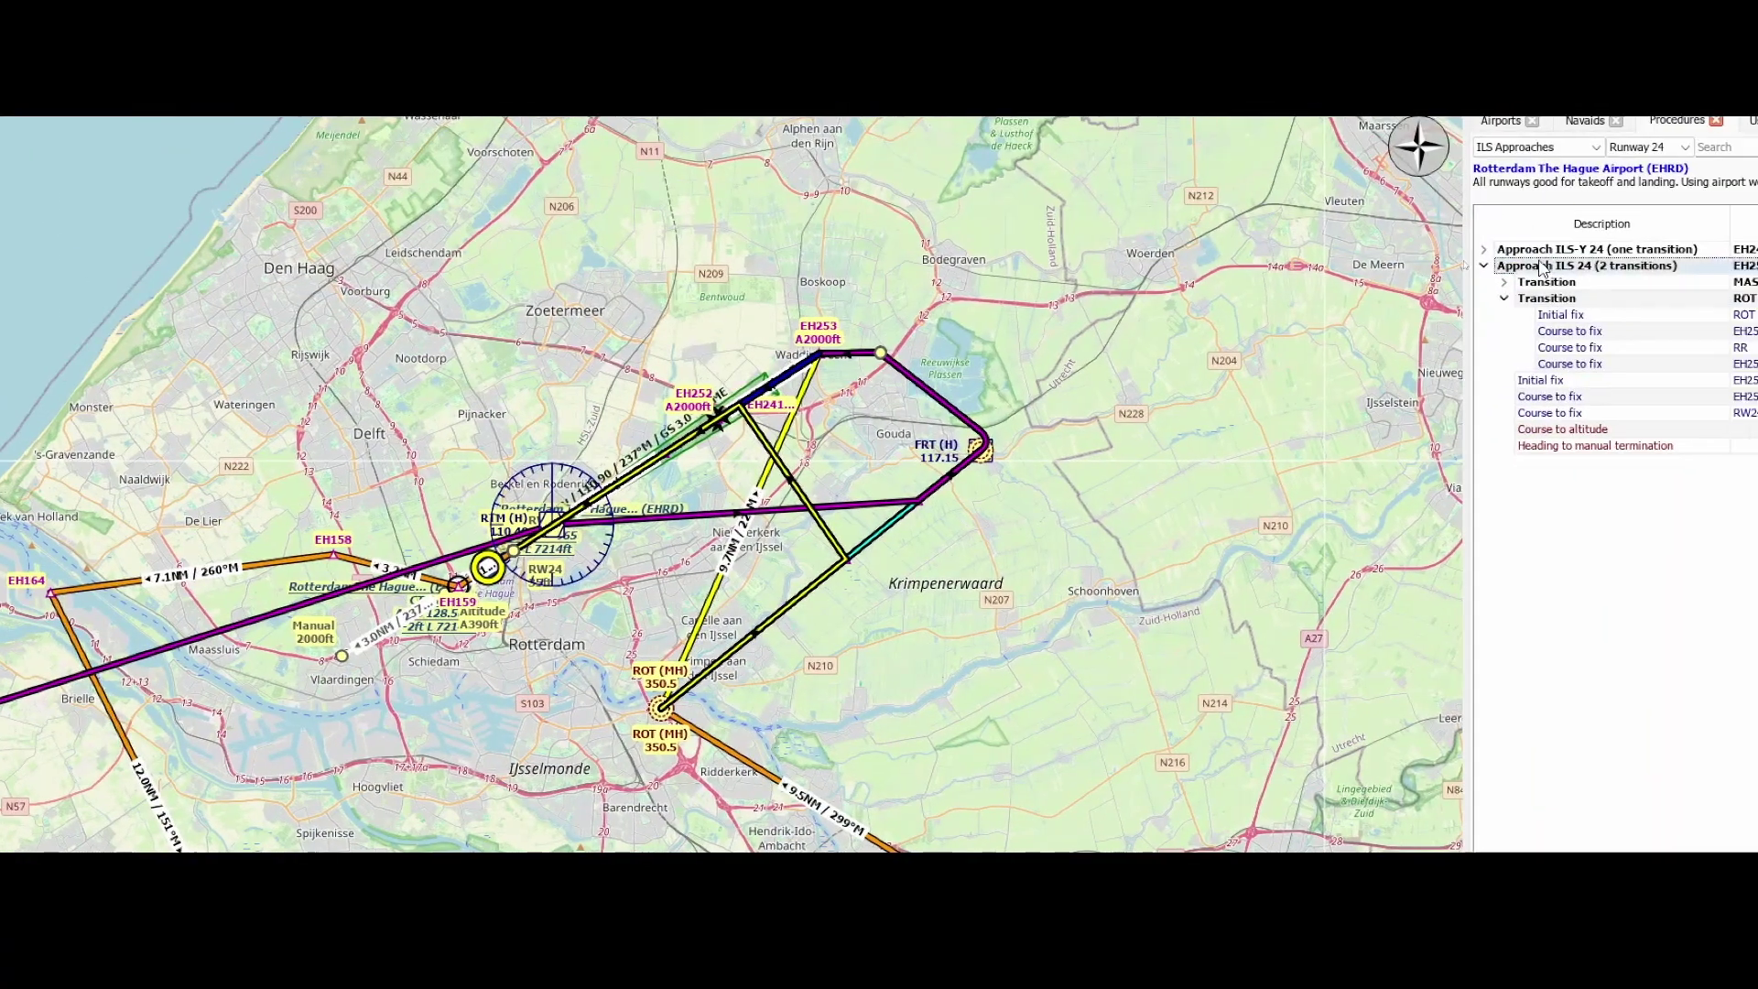
{"action": "right_click", "coordinate": [1683, 215]}
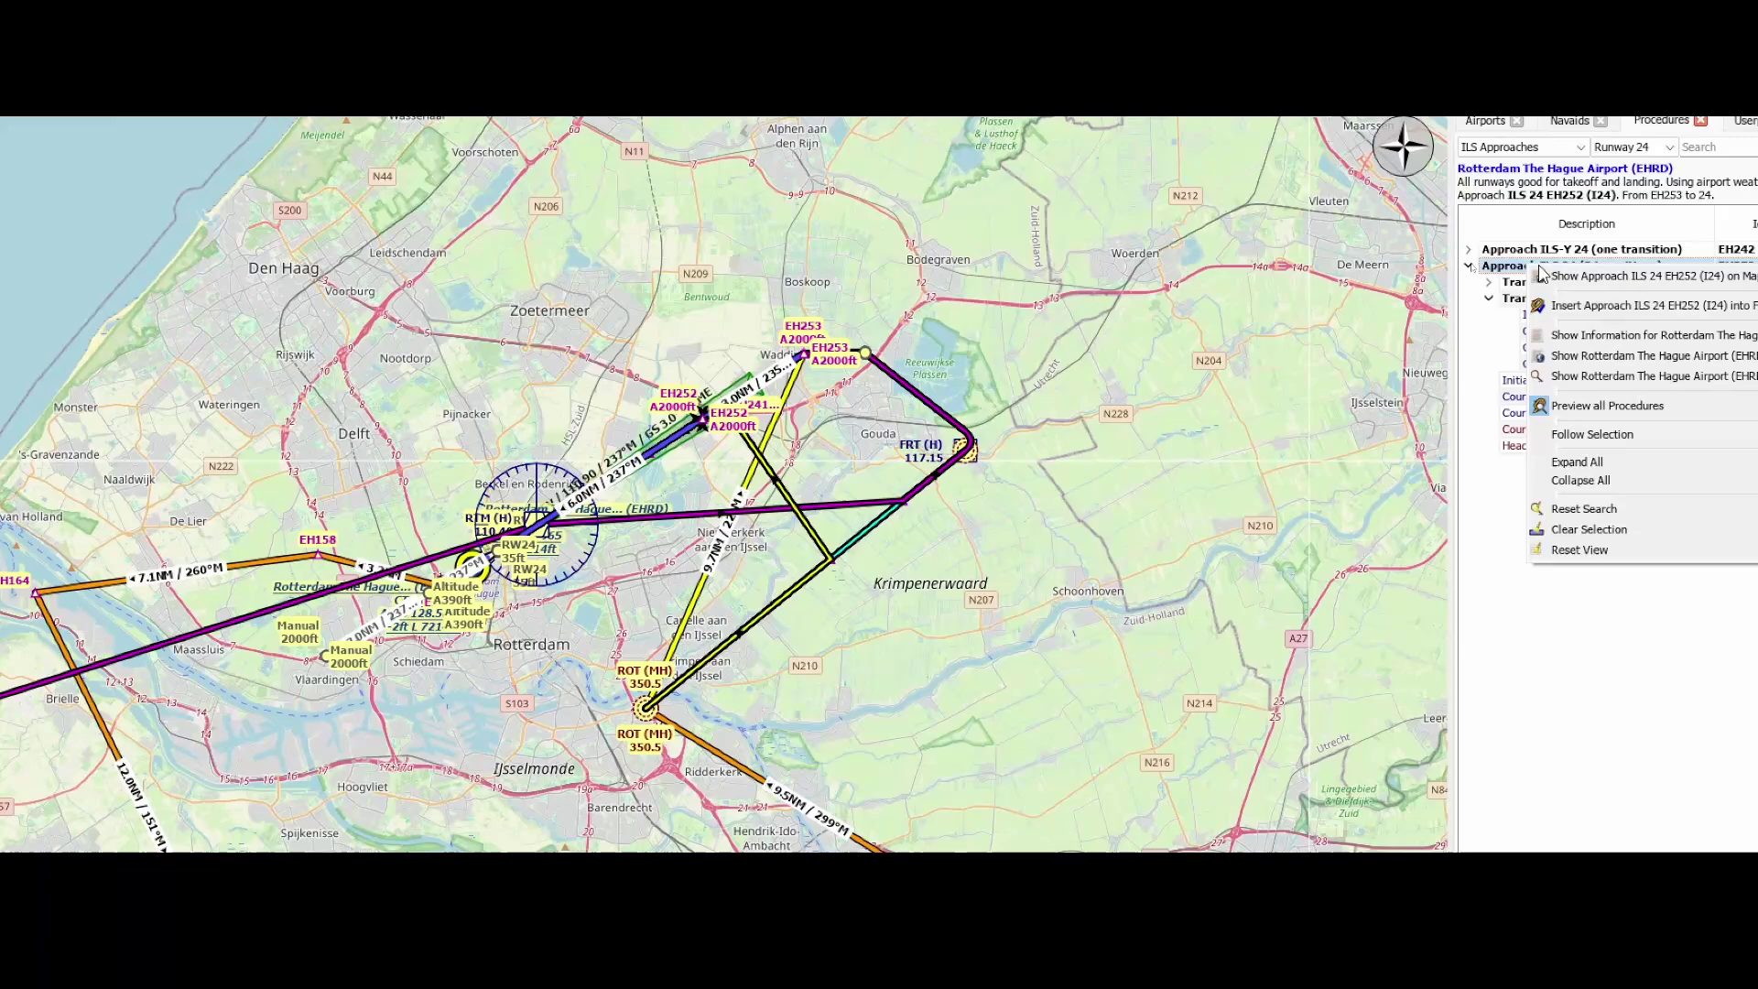
{"action": "left_click", "coordinate": [1544, 406]}
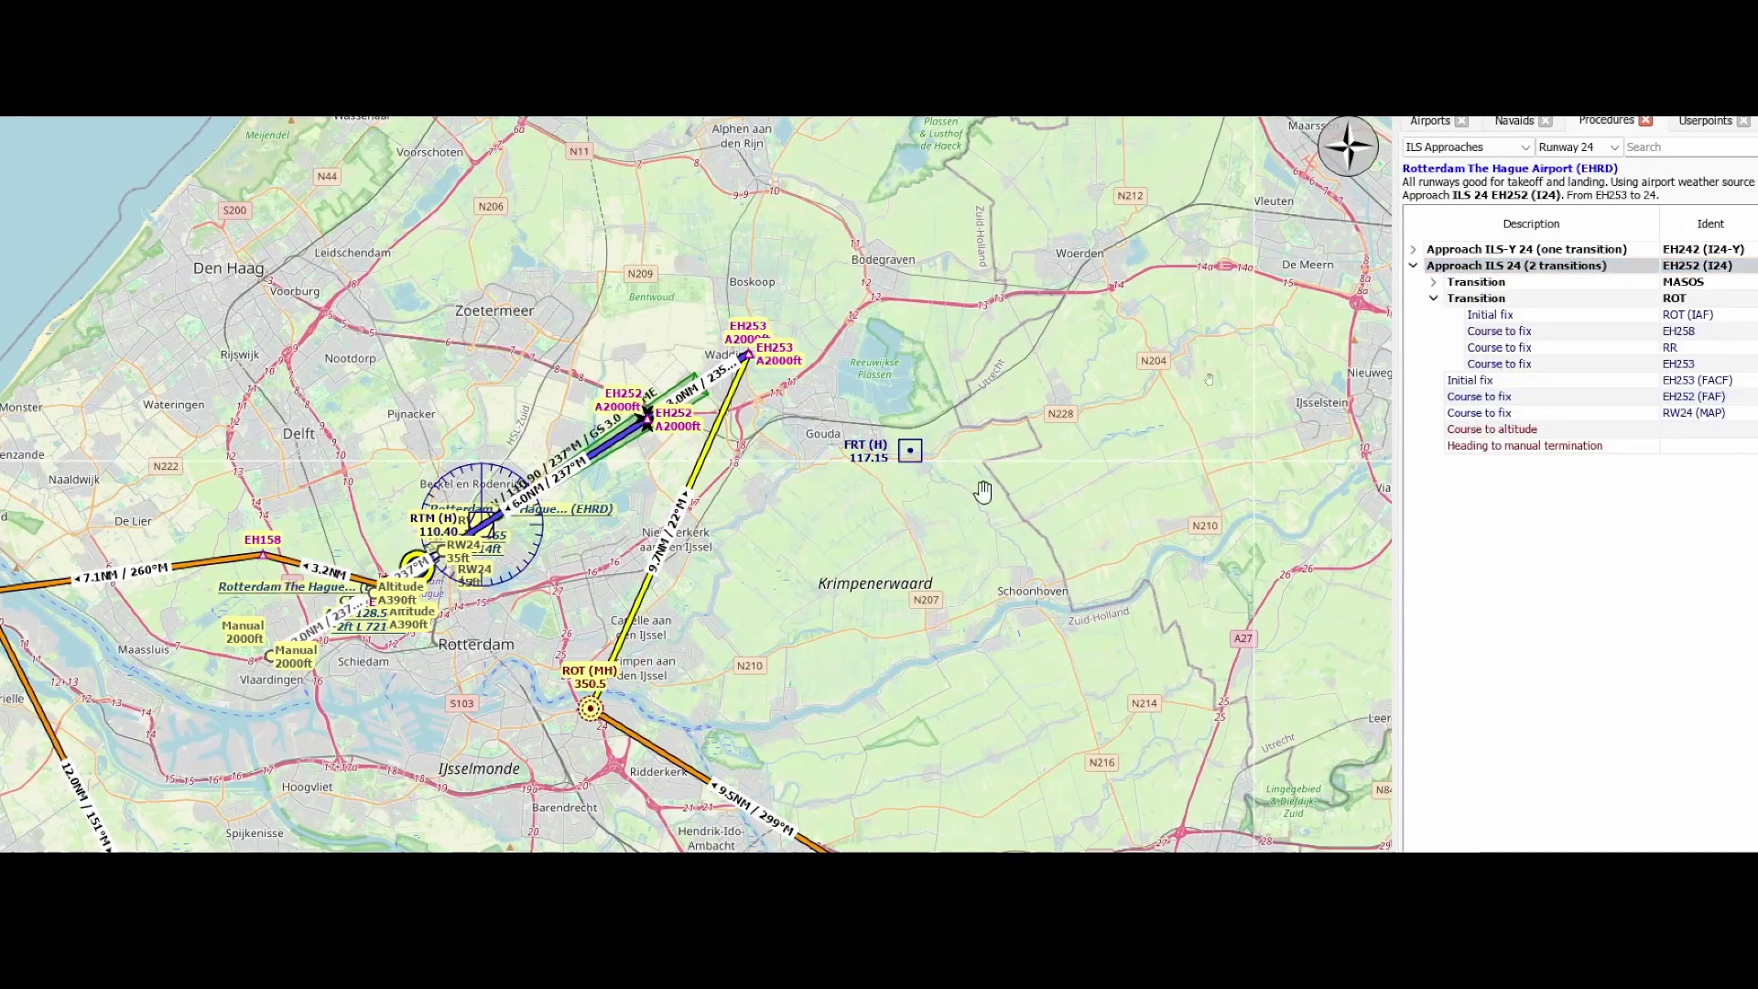
{"action": "right_click", "coordinate": [711, 557]}
{"action": "left_click", "coordinate": [897, 412]}
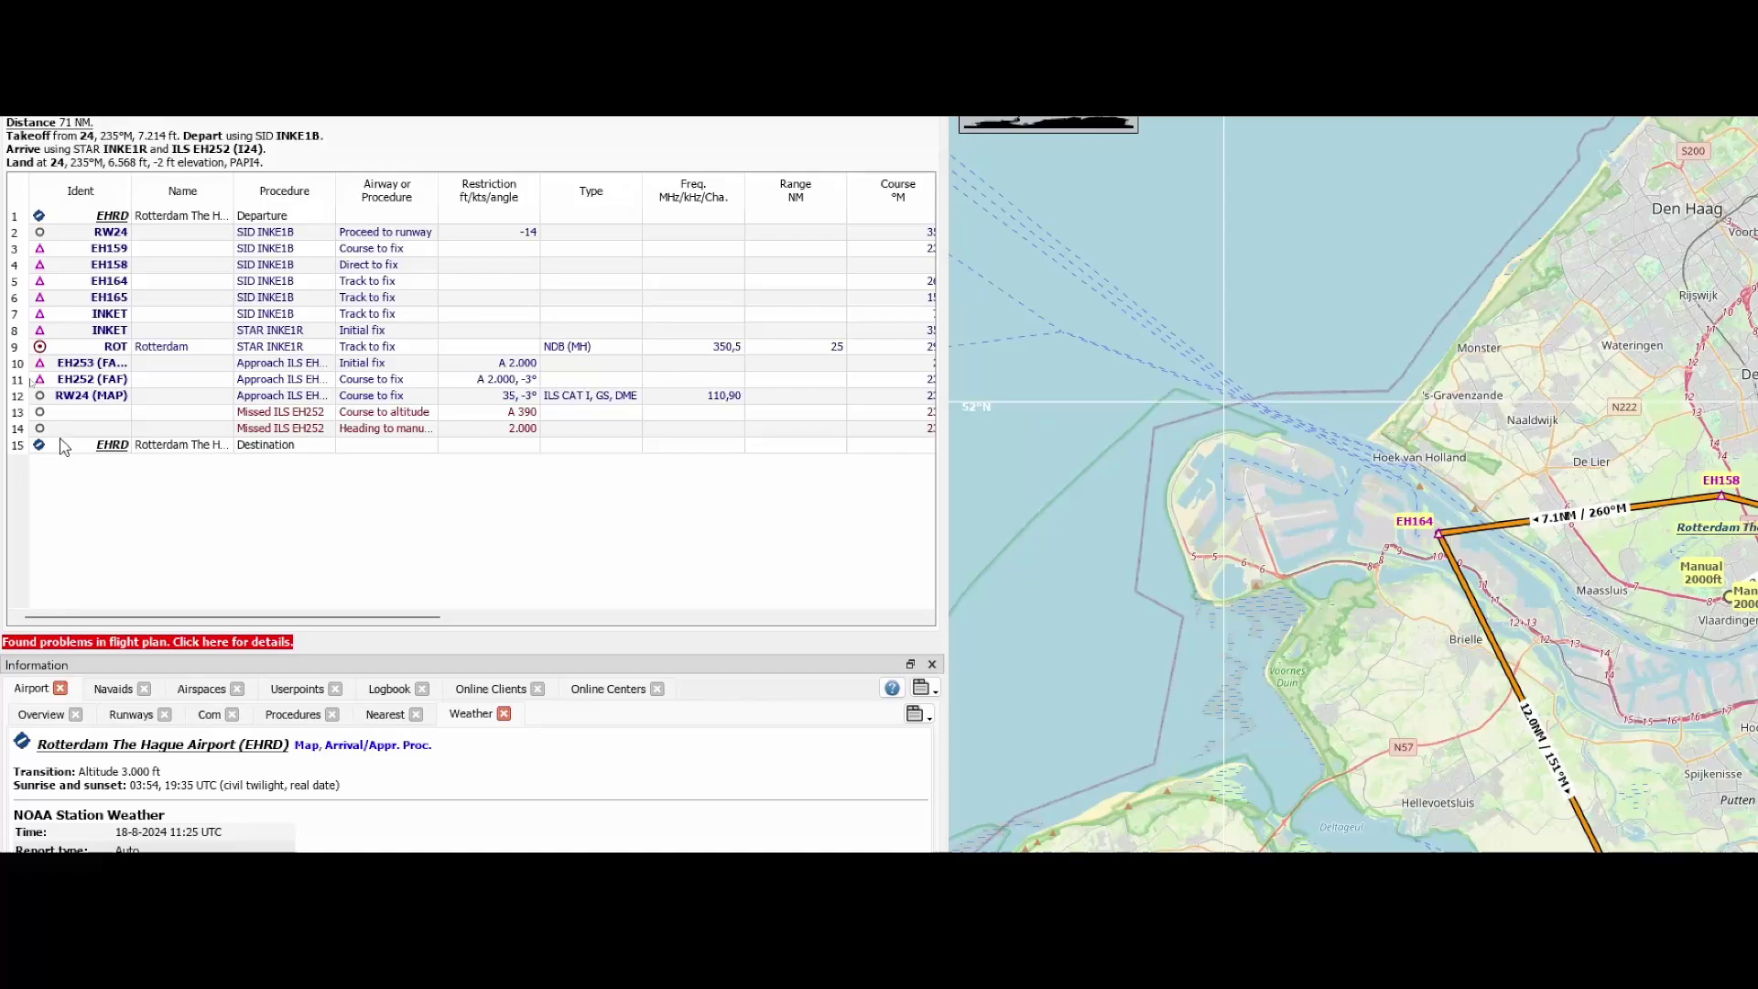
- Delete the ILS 24 approach legs, starting at EH253, from the flight plan
{"action": "left_click", "coordinate": [154, 371]}
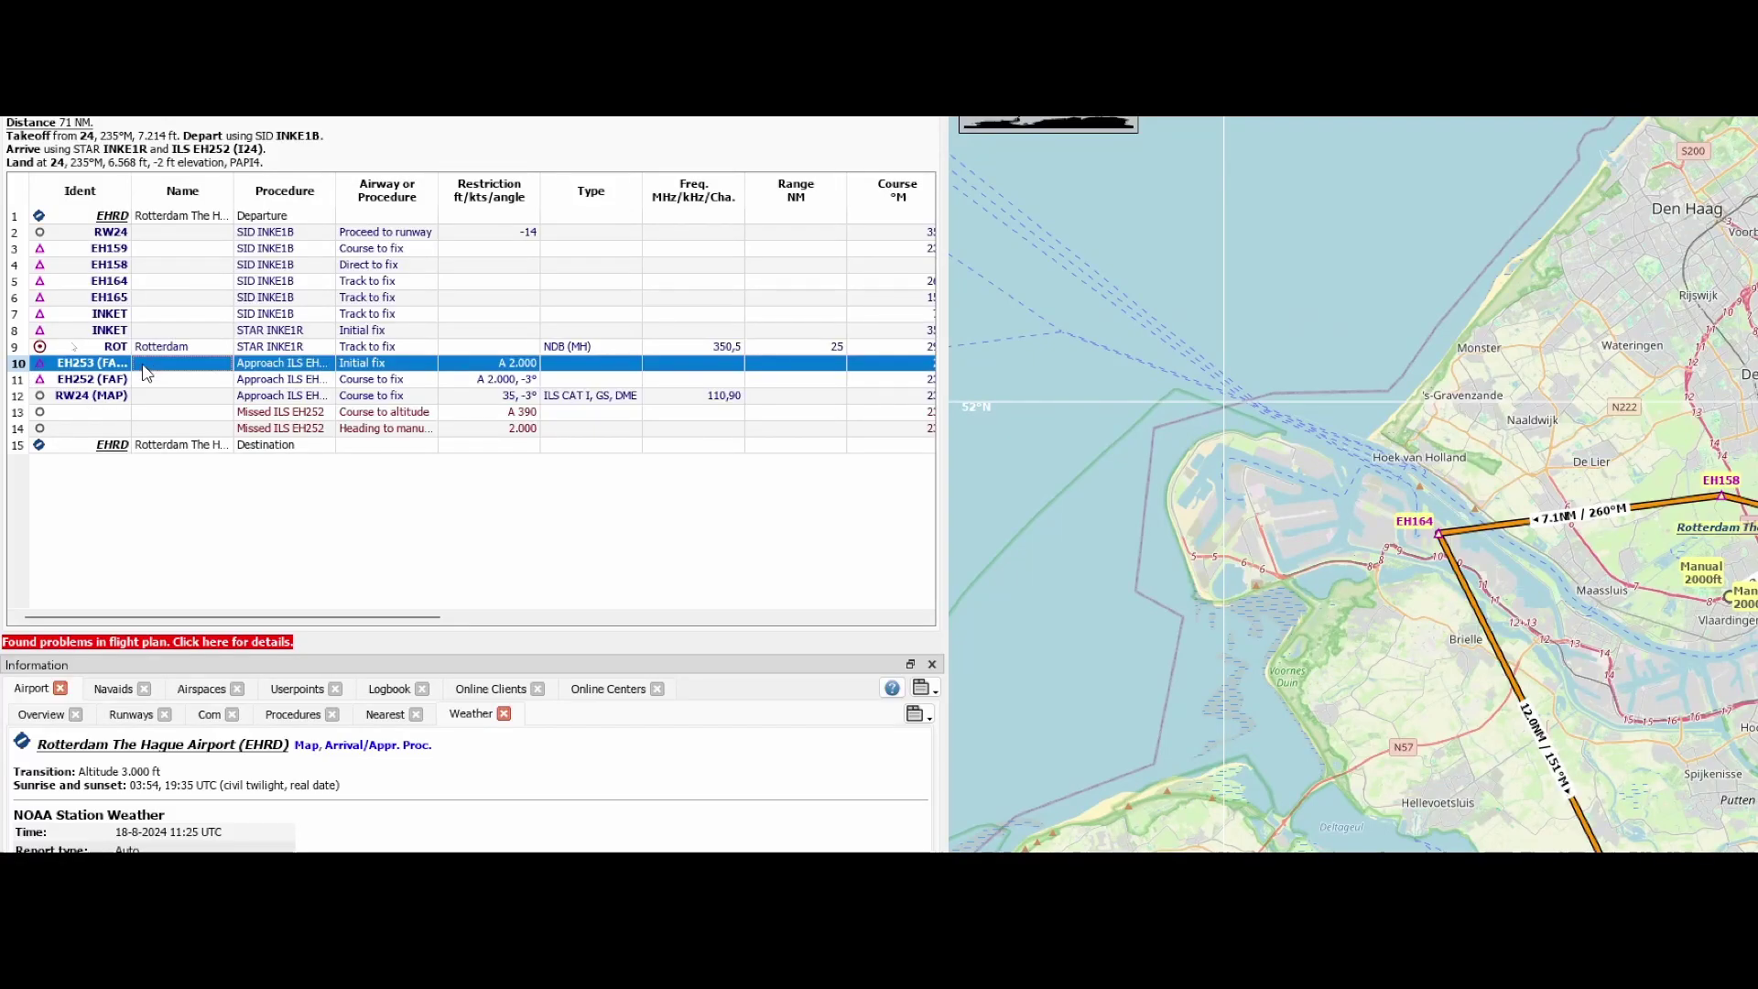
{"action": "key", "text": "Delete"}
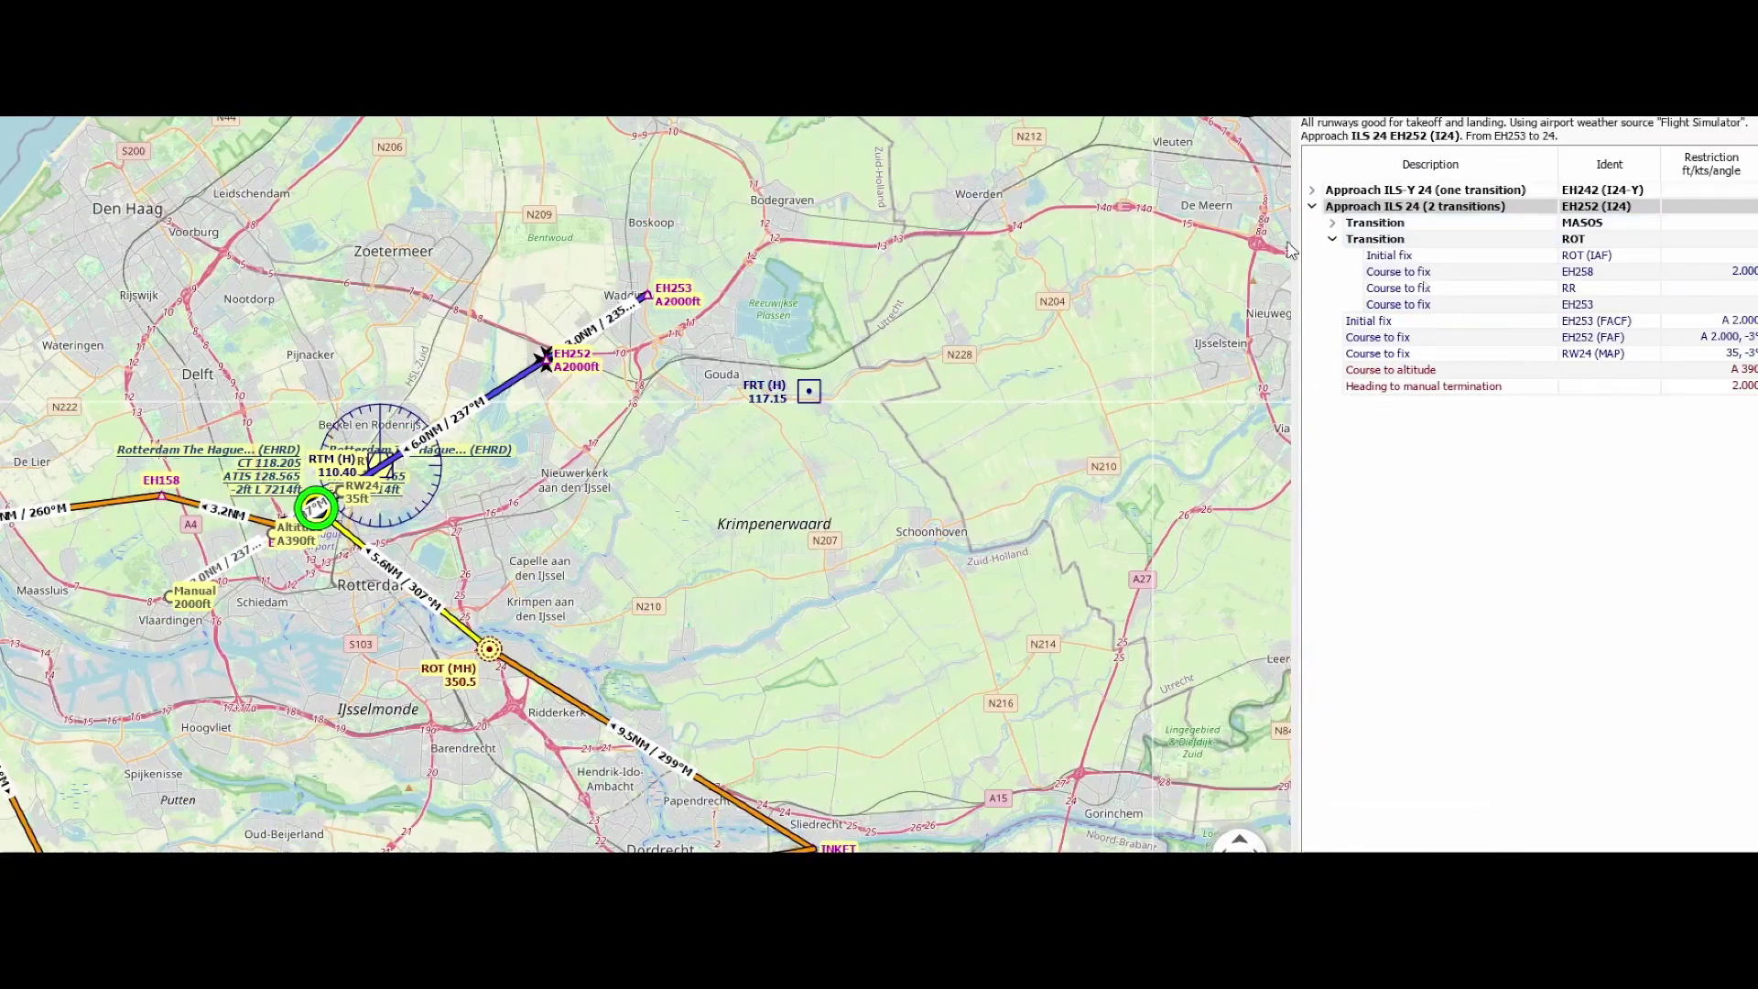
- Insert the ILS 24 approach with the ROT transition into the flight plan
{"action": "left_click", "coordinate": [1594, 240]}
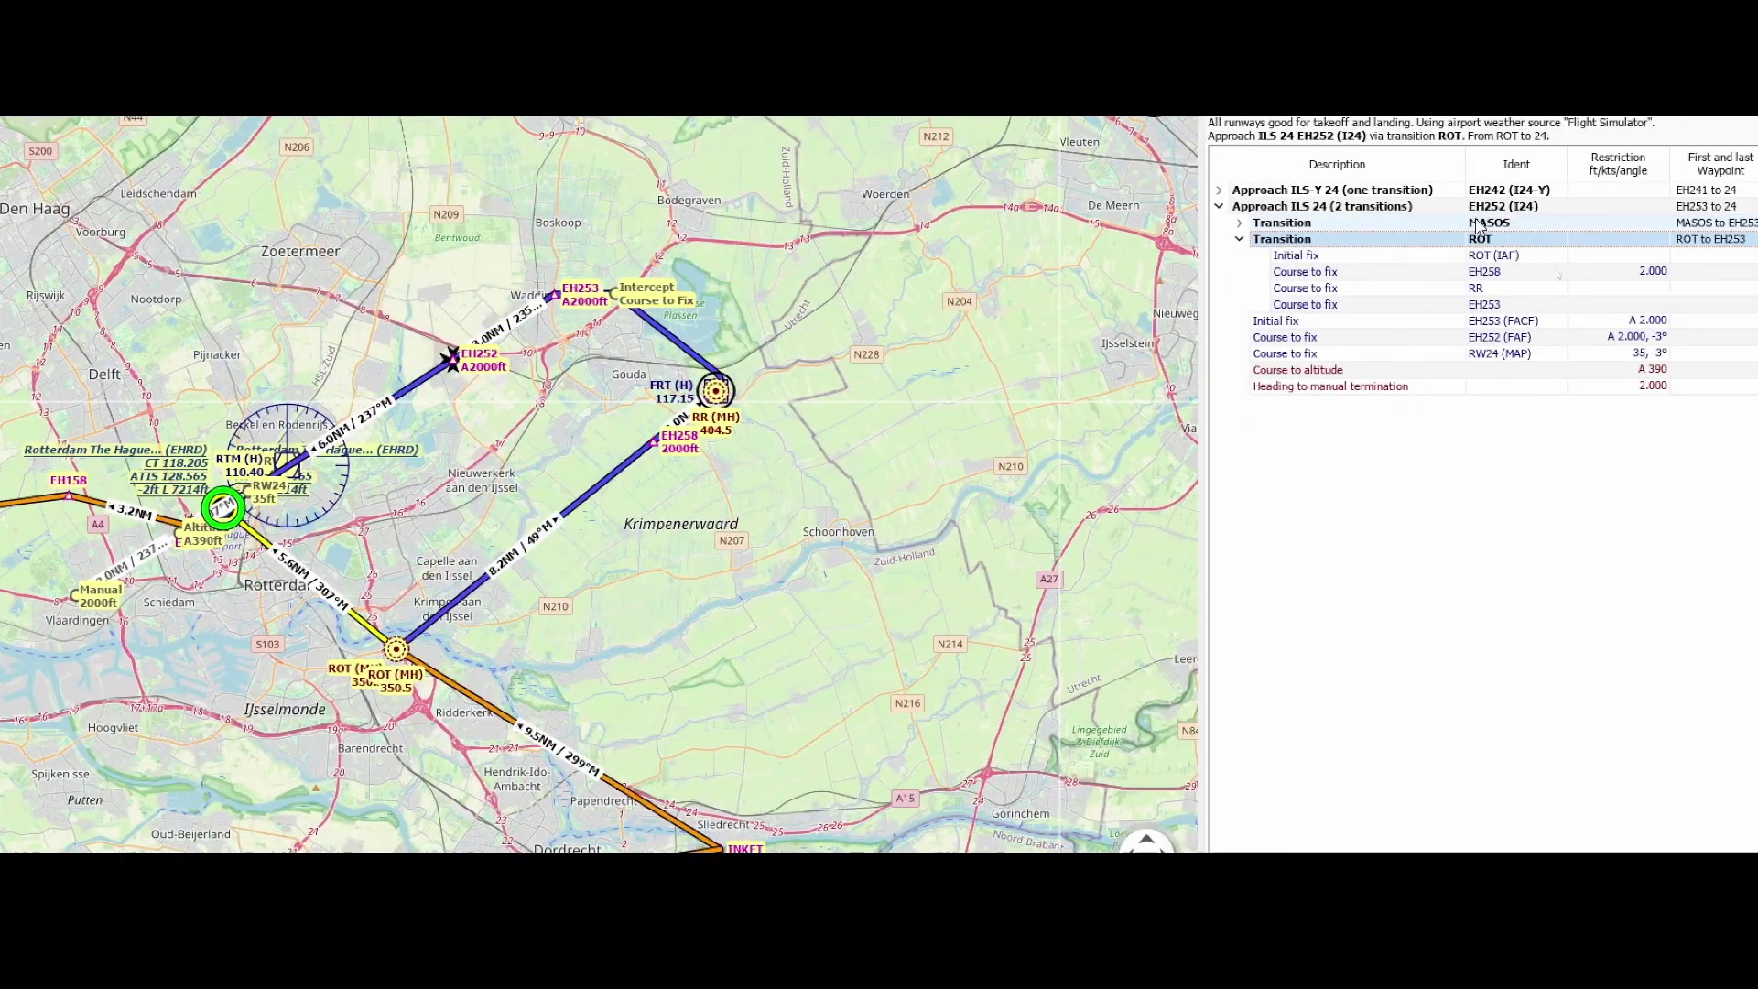
{"action": "right_click", "coordinate": [1286, 247]}
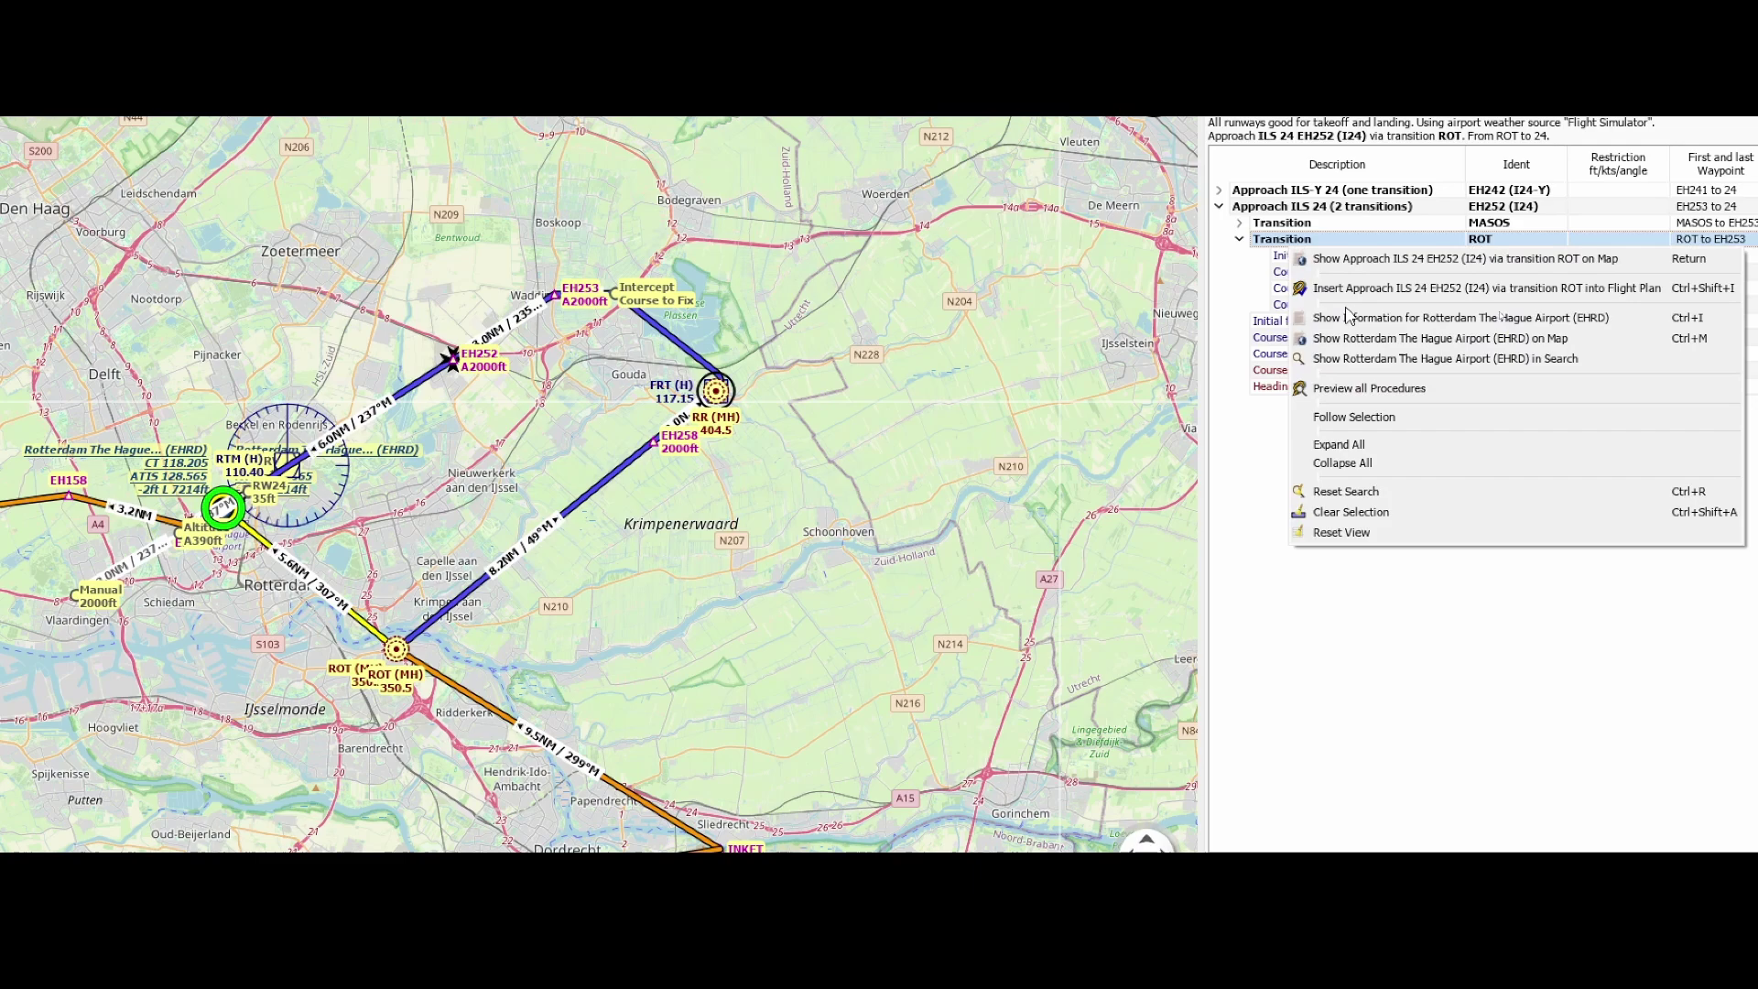
{"action": "left_click", "coordinate": [1348, 290]}
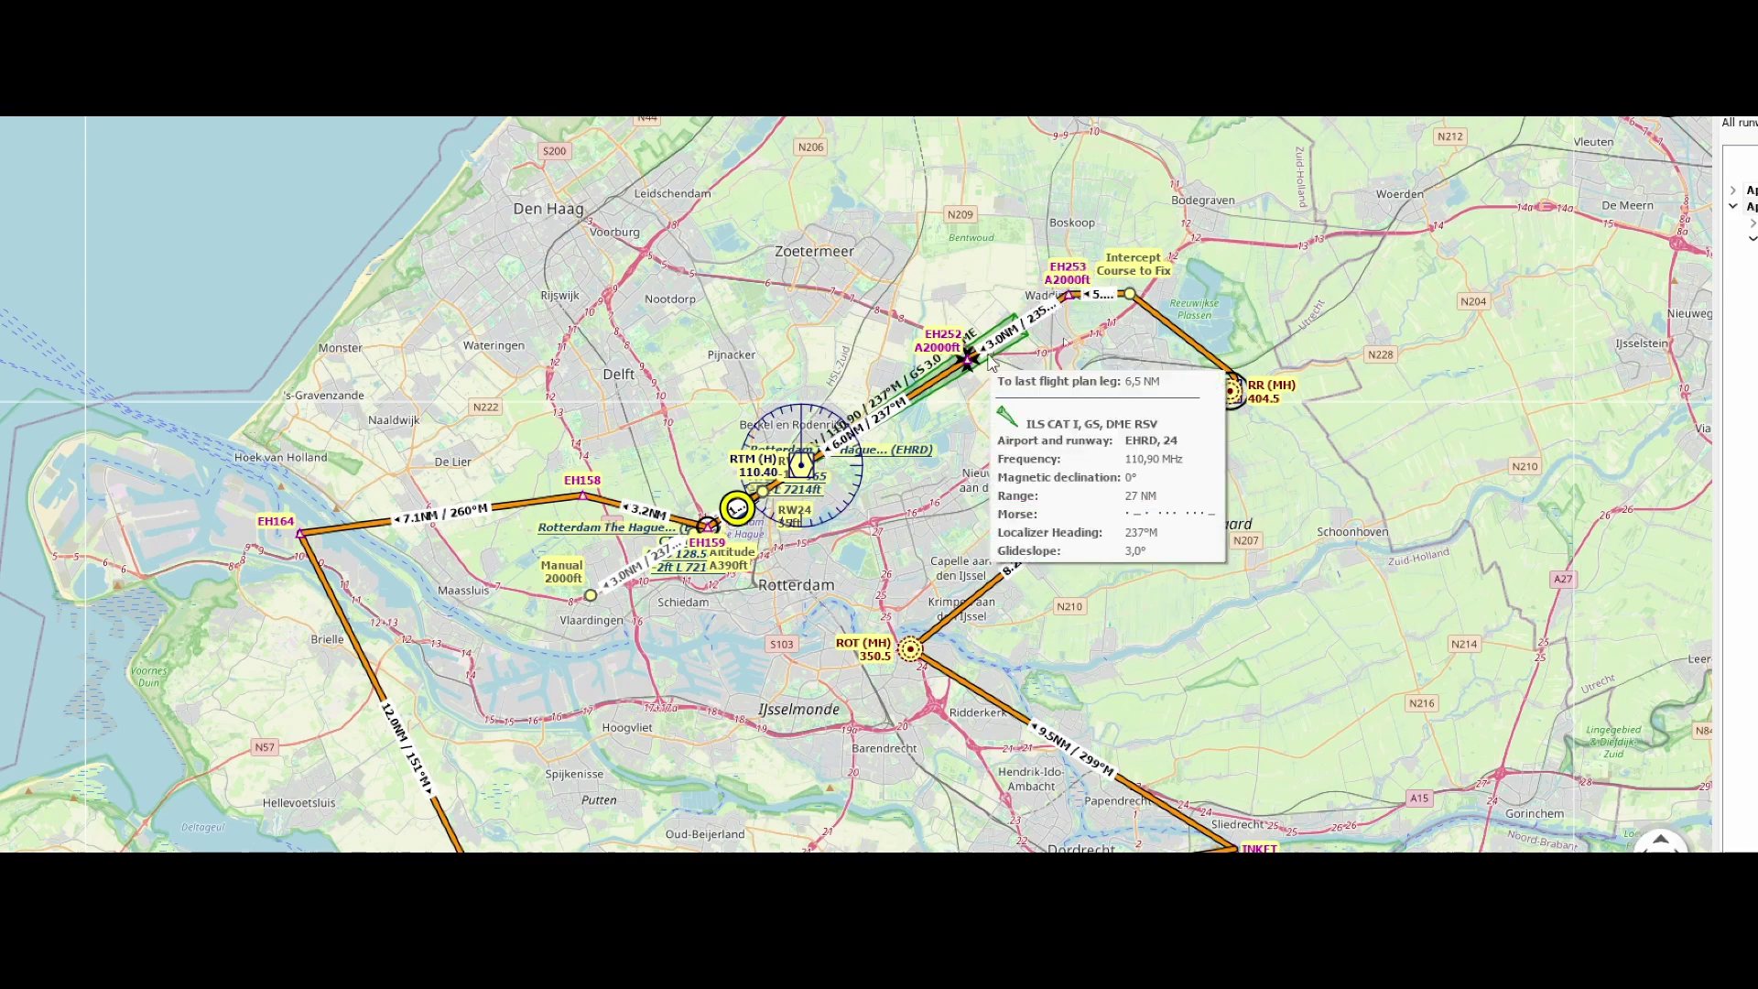
{"action": "mouse_move", "coordinate": [987, 362]}
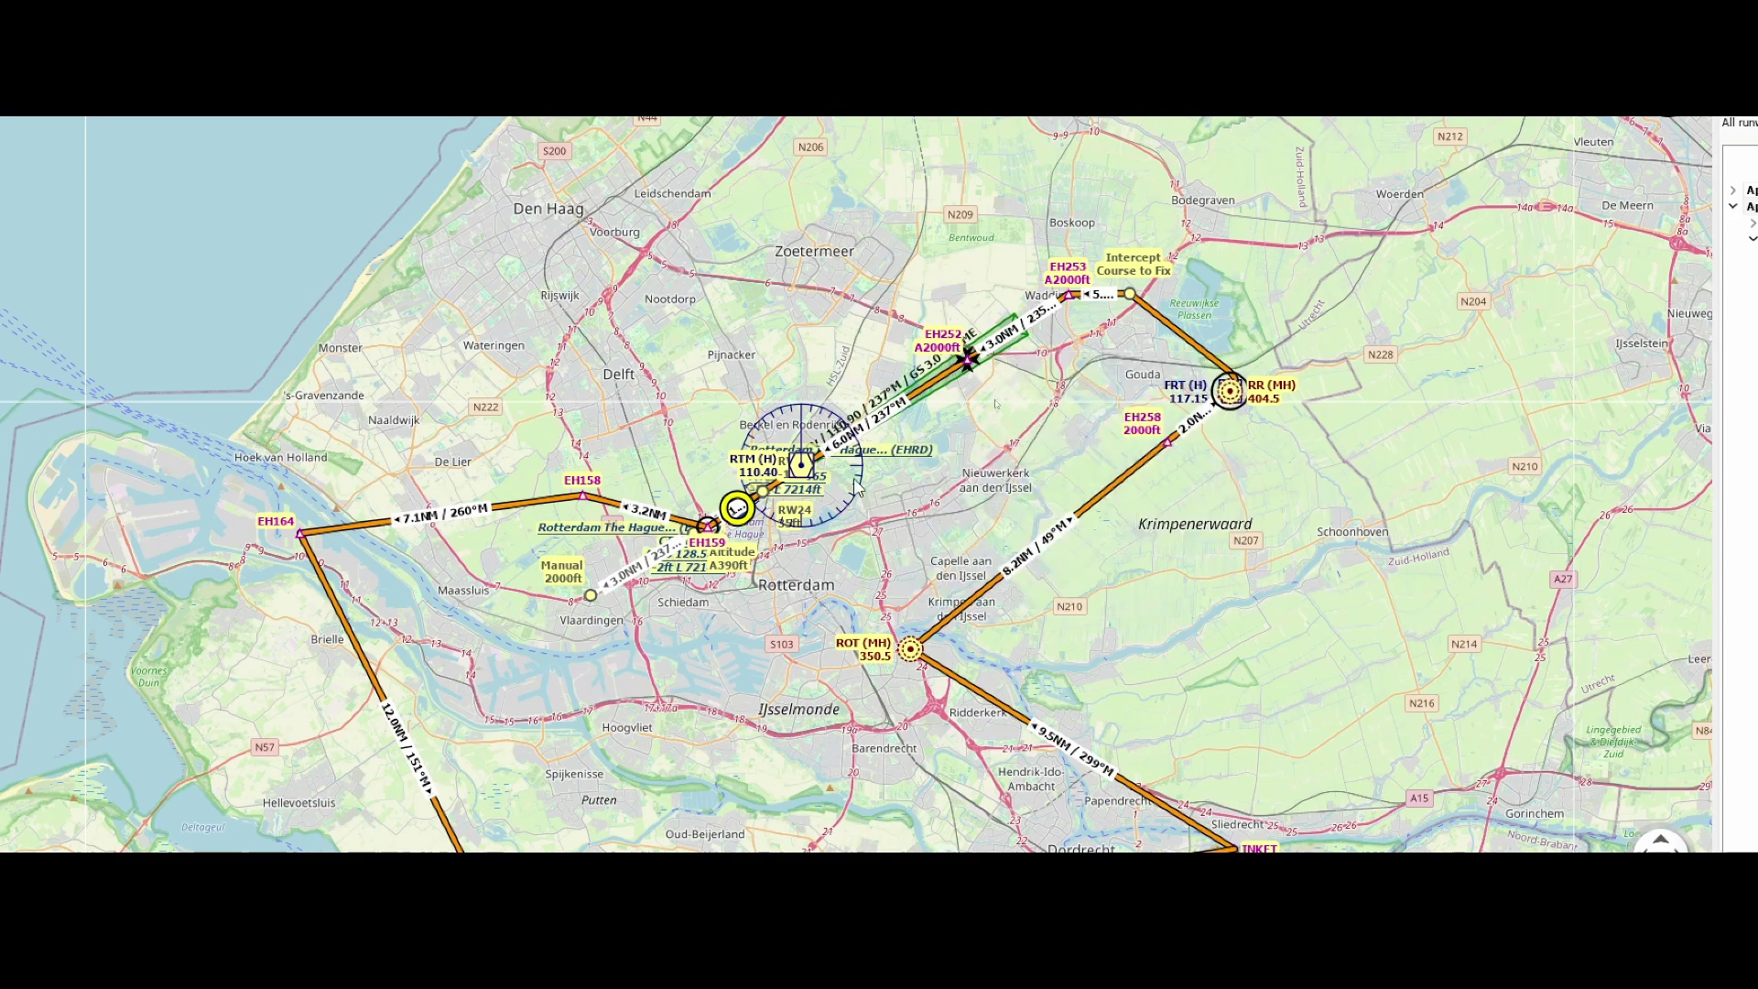
{"action": "scroll", "coordinate": [966, 426], "scroll_direction": "up", "scroll_amount": 2}
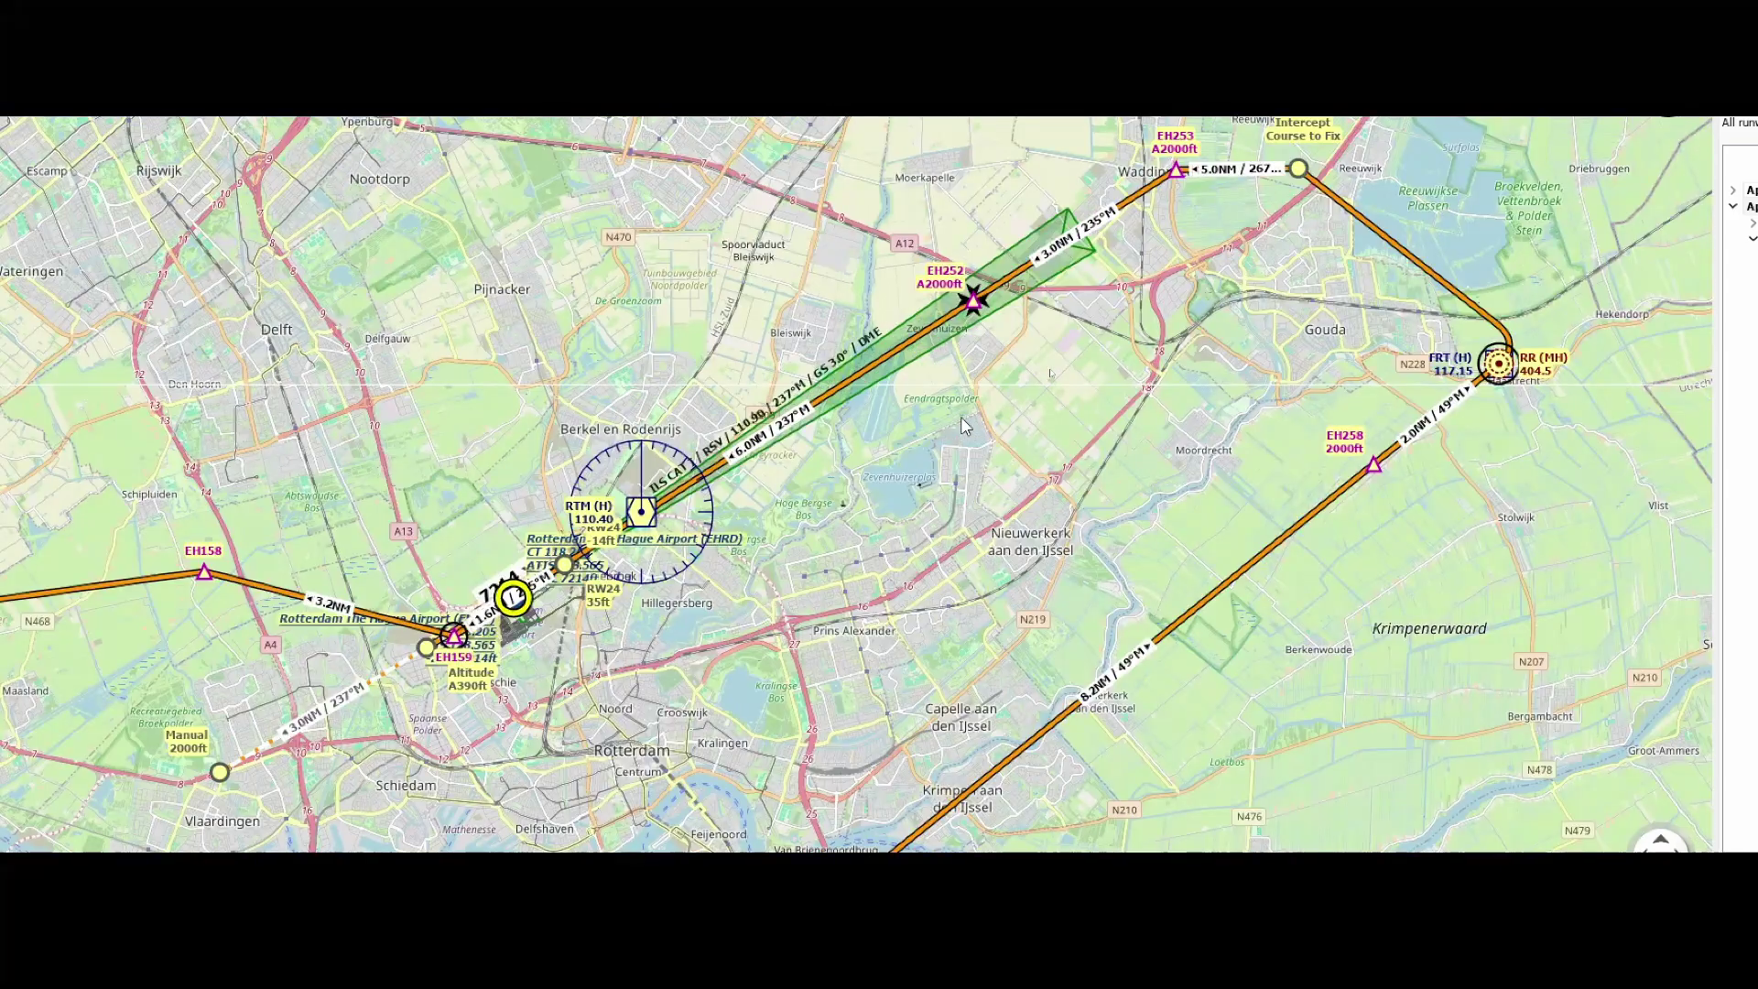
{"action": "scroll", "coordinate": [876, 442], "scroll_direction": "up", "scroll_amount": 2}
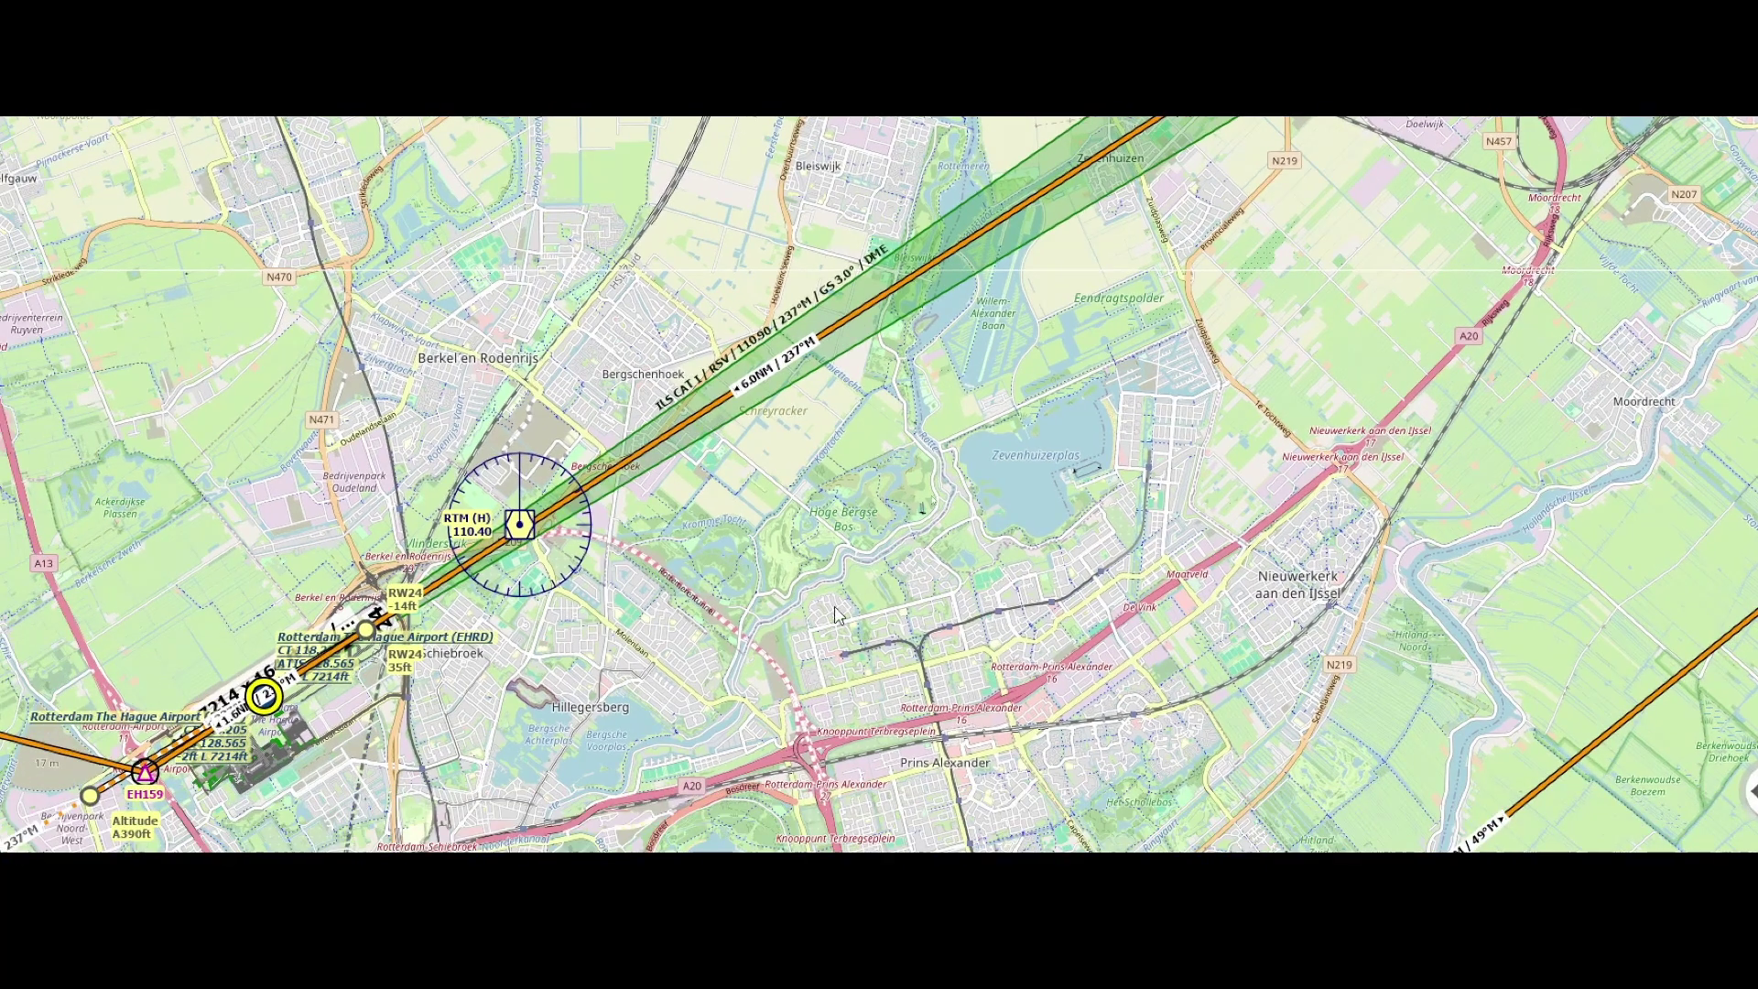
{"action": "scroll", "coordinate": [1083, 392], "scroll_direction": "down", "scroll_amount": 3}
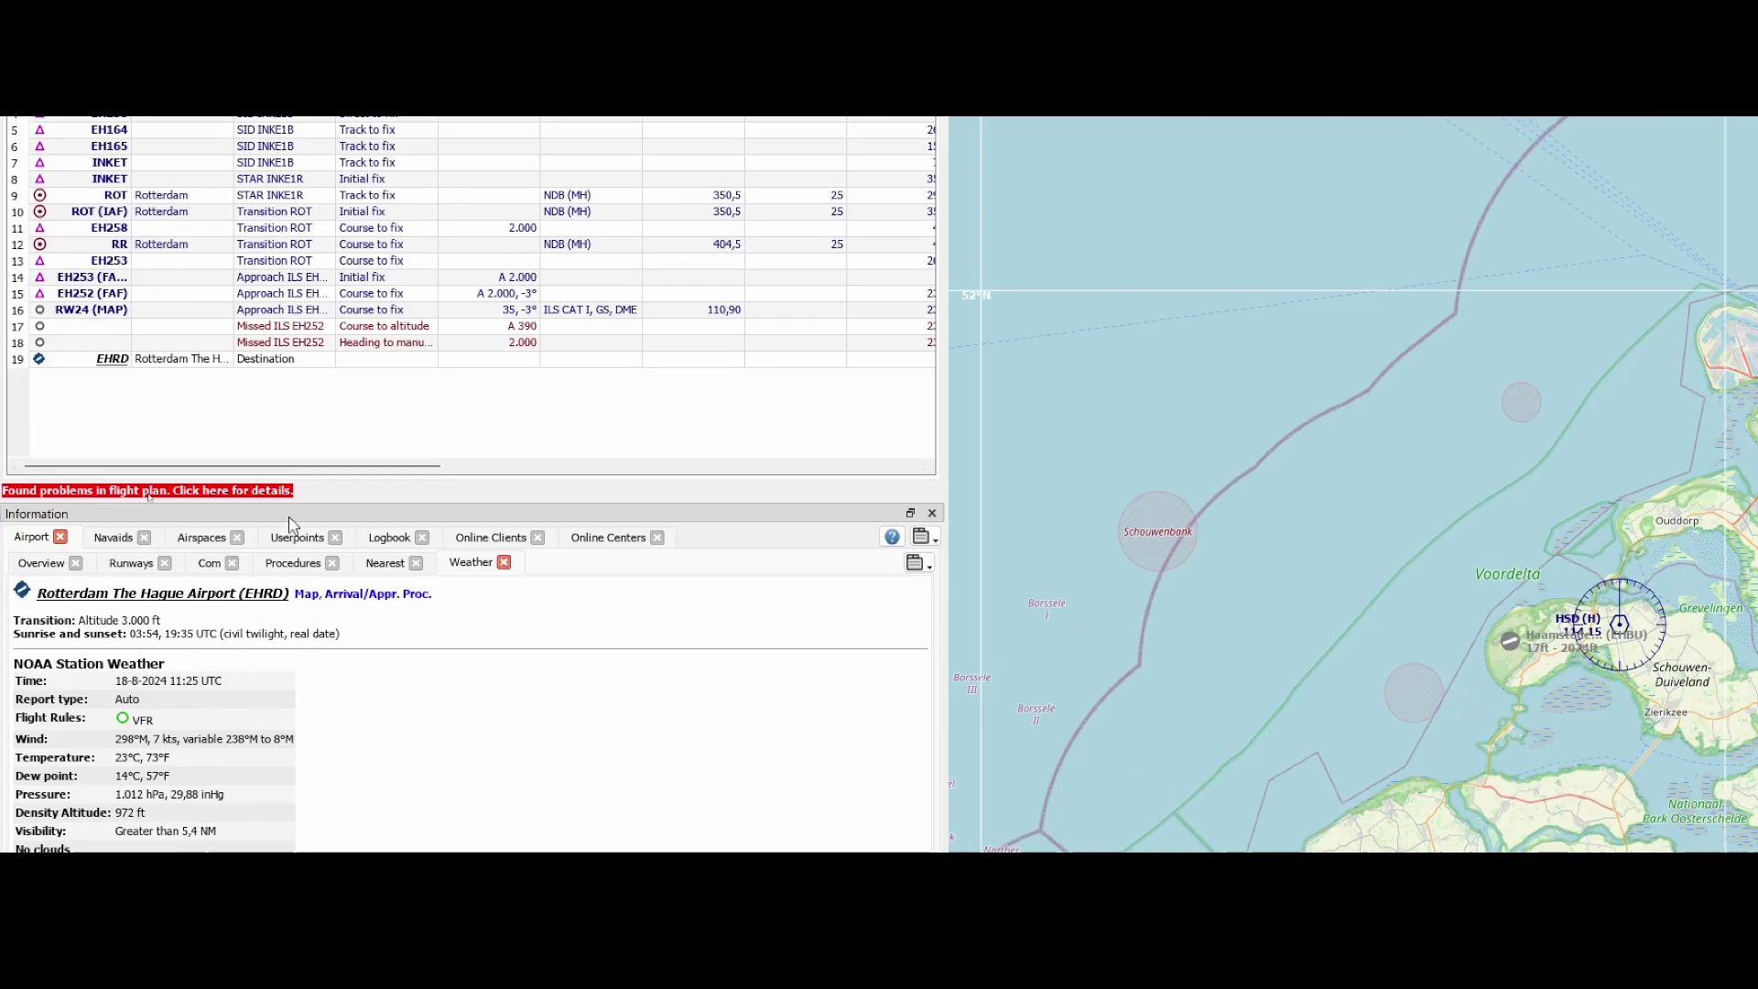
- Change the cruise altitude from 15,000 ft to 5,000 ft
{"action": "mouse_move", "coordinate": [275, 494]}
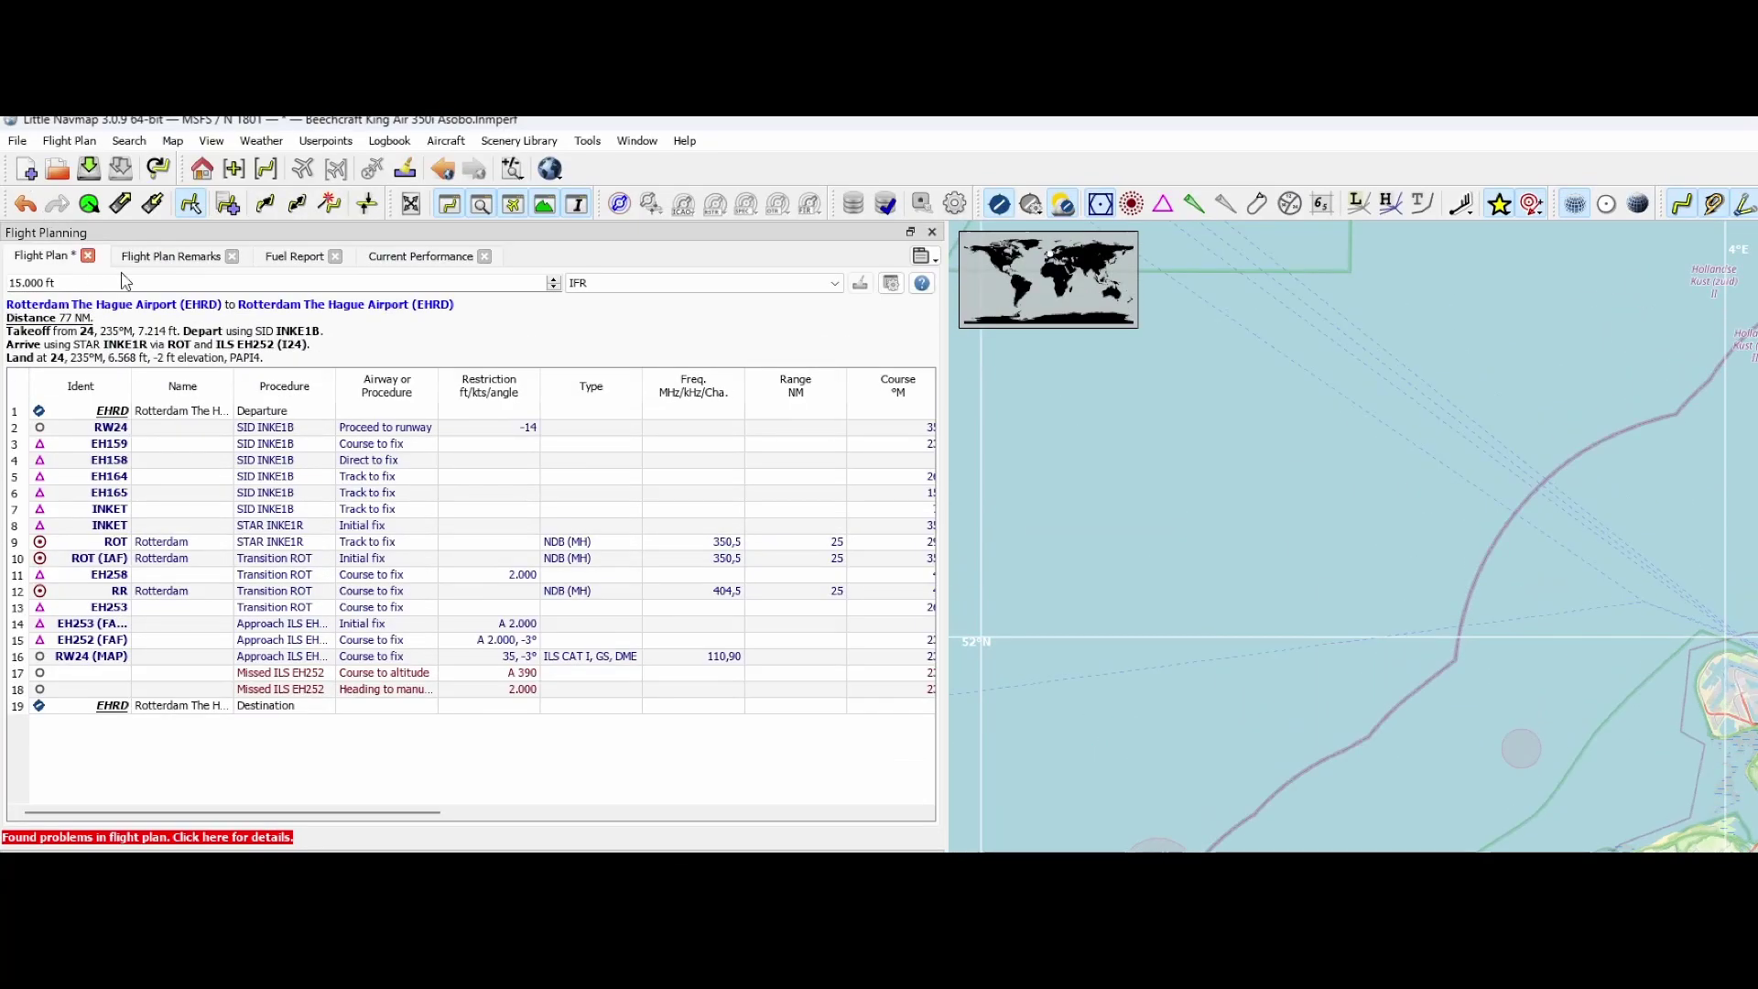
{"action": "left_click", "coordinate": [8, 284]}
{"action": "key", "text": "Delete"}
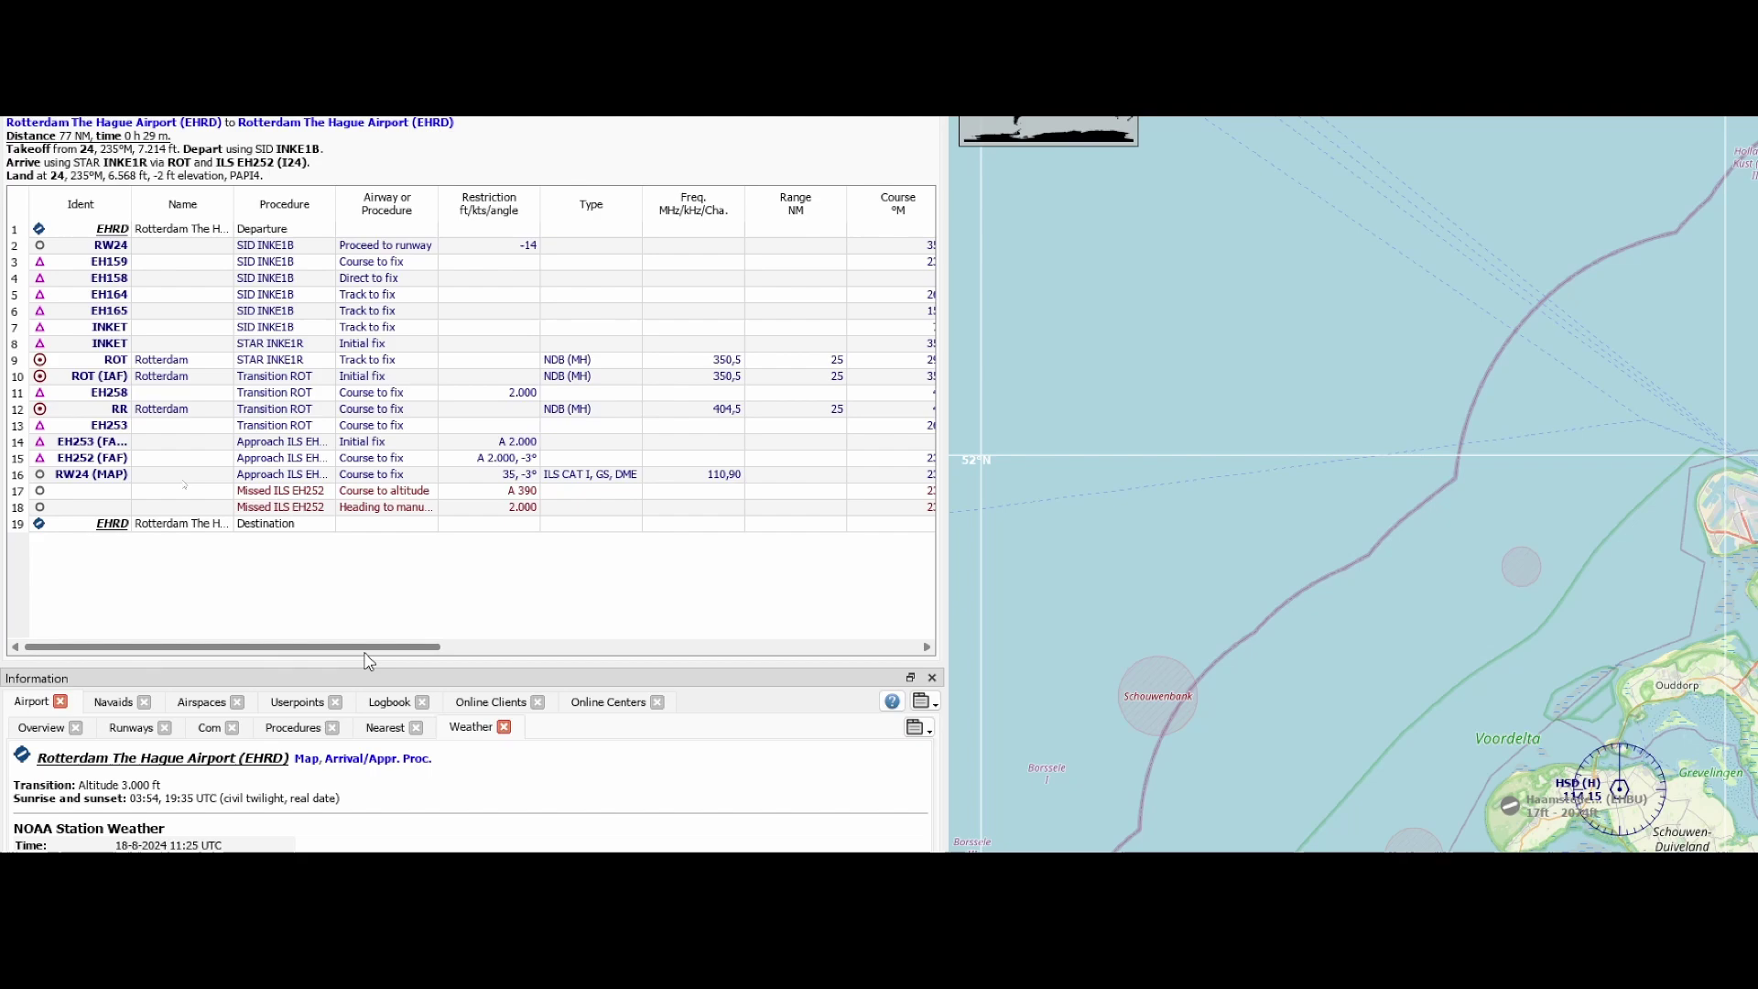
{"action": "left_click_drag", "start_coordinate": [380, 652], "coordinate": [575, 654]}
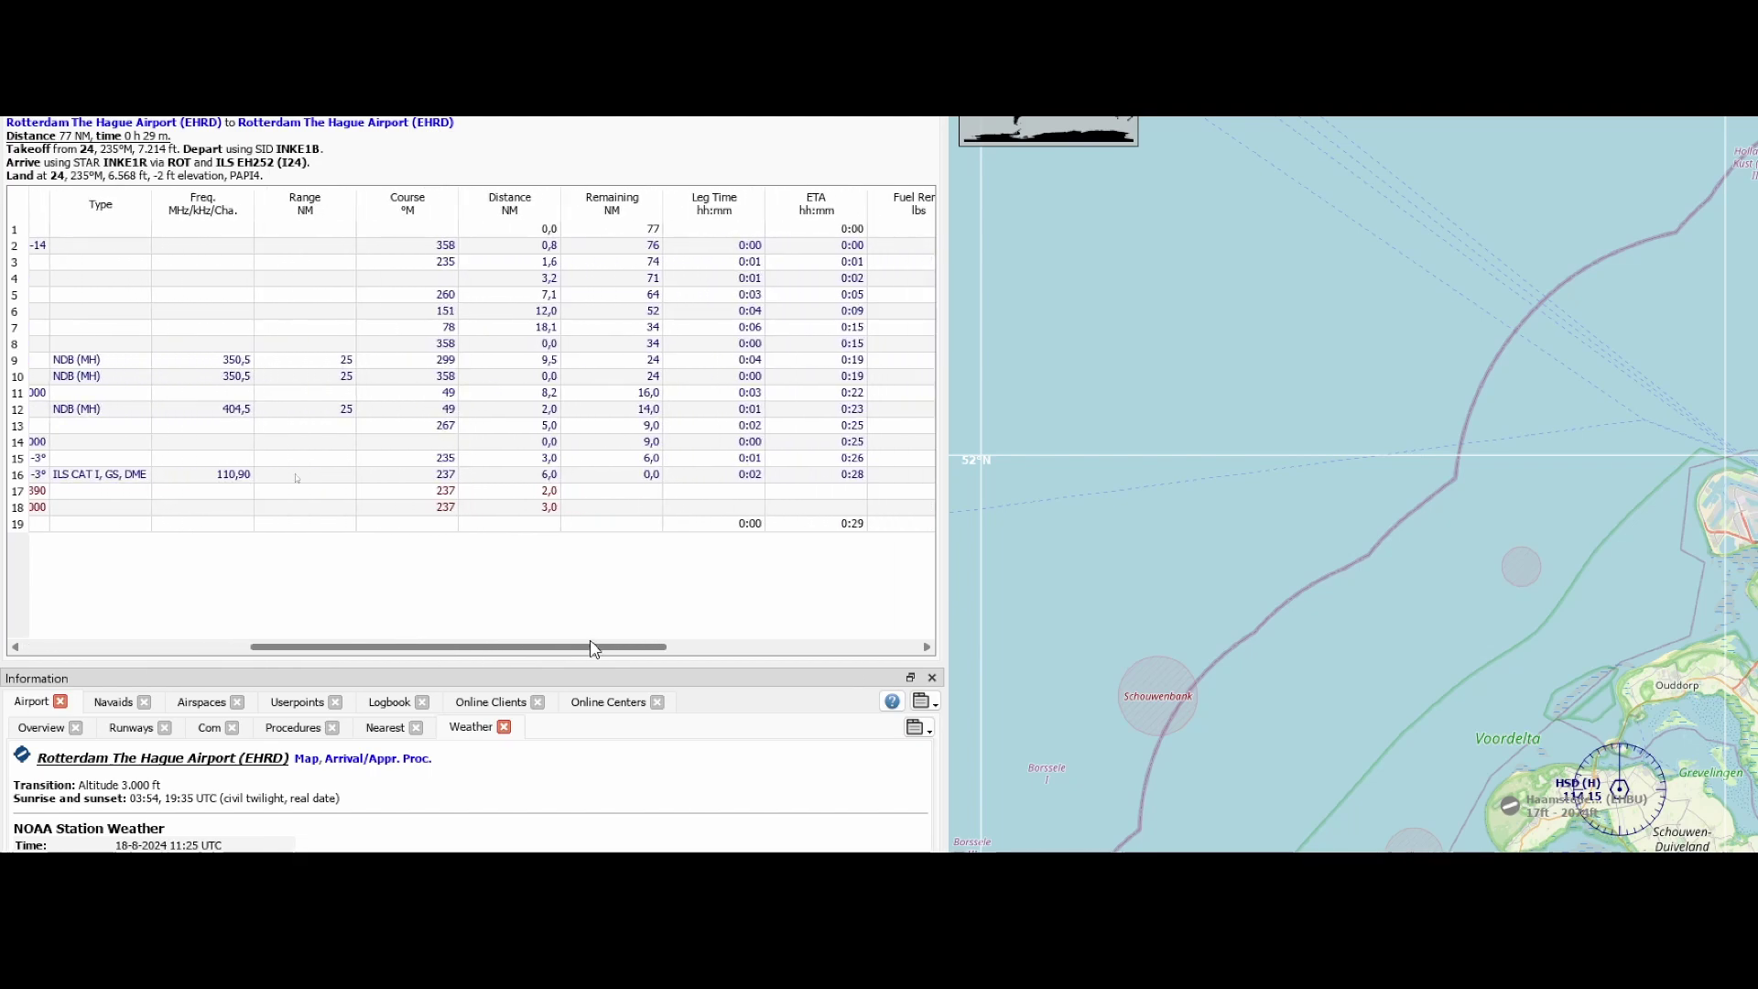
{"action": "left_click_drag", "start_coordinate": [593, 648], "coordinate": [849, 644]}
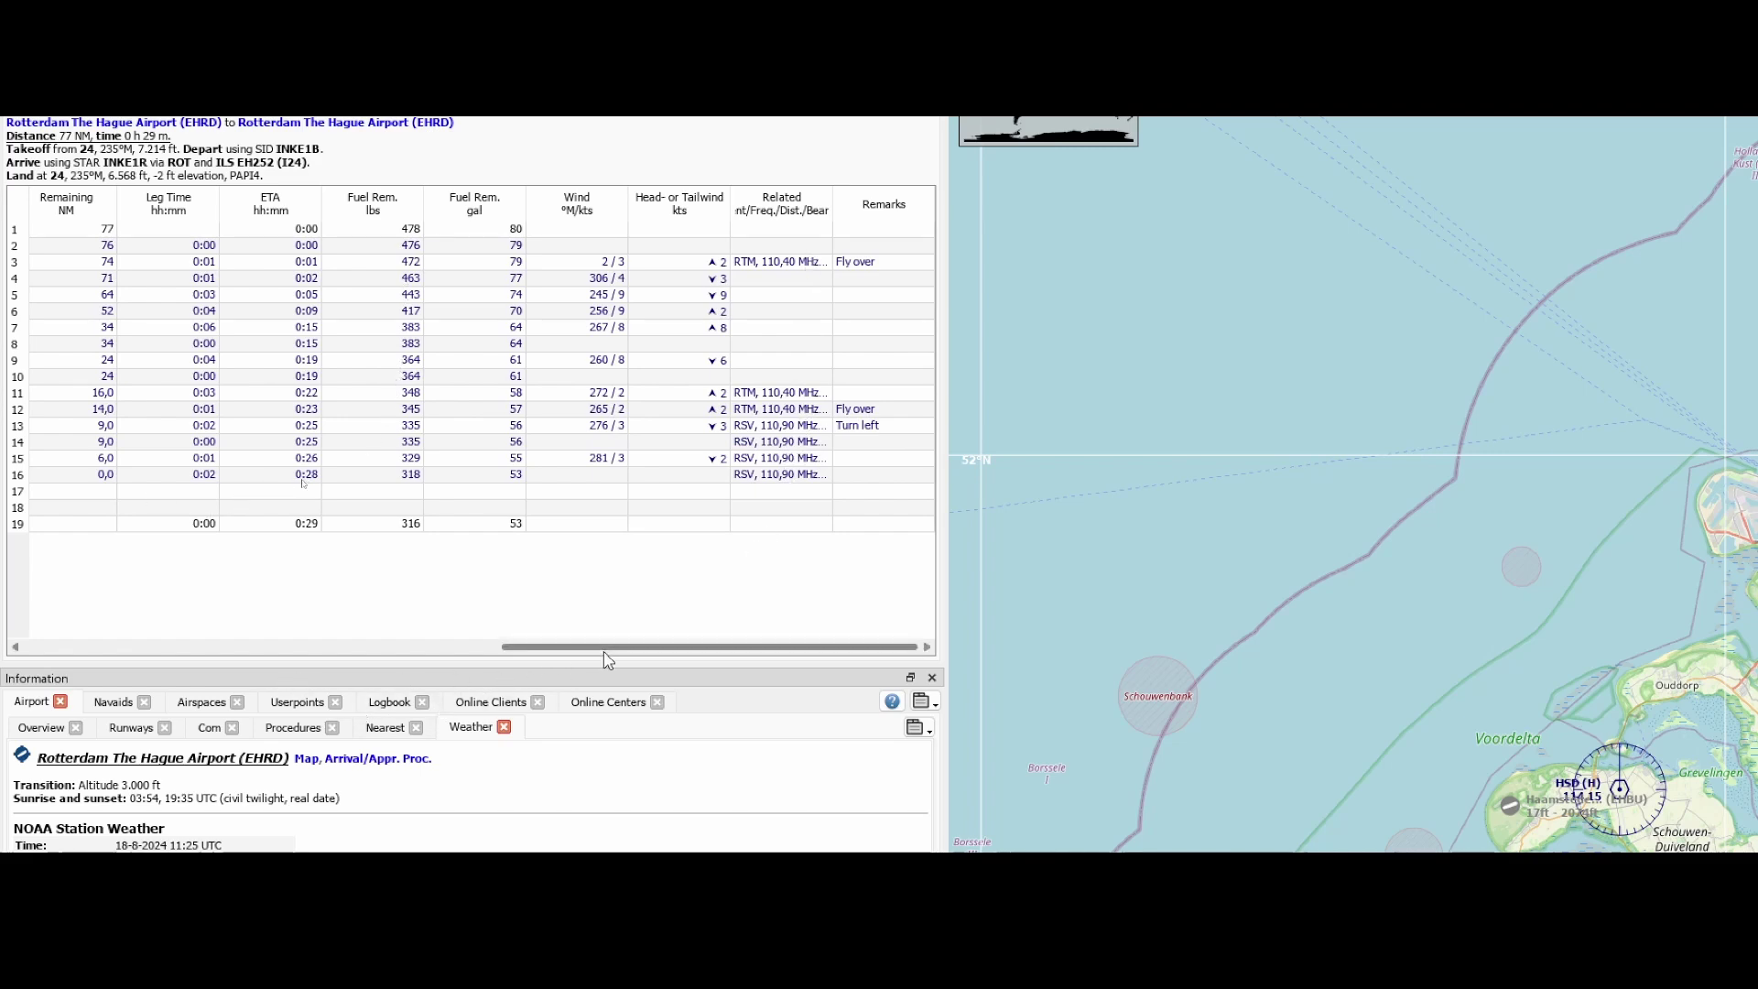
{"action": "left_click_drag", "start_coordinate": [604, 659], "coordinate": [127, 651]}
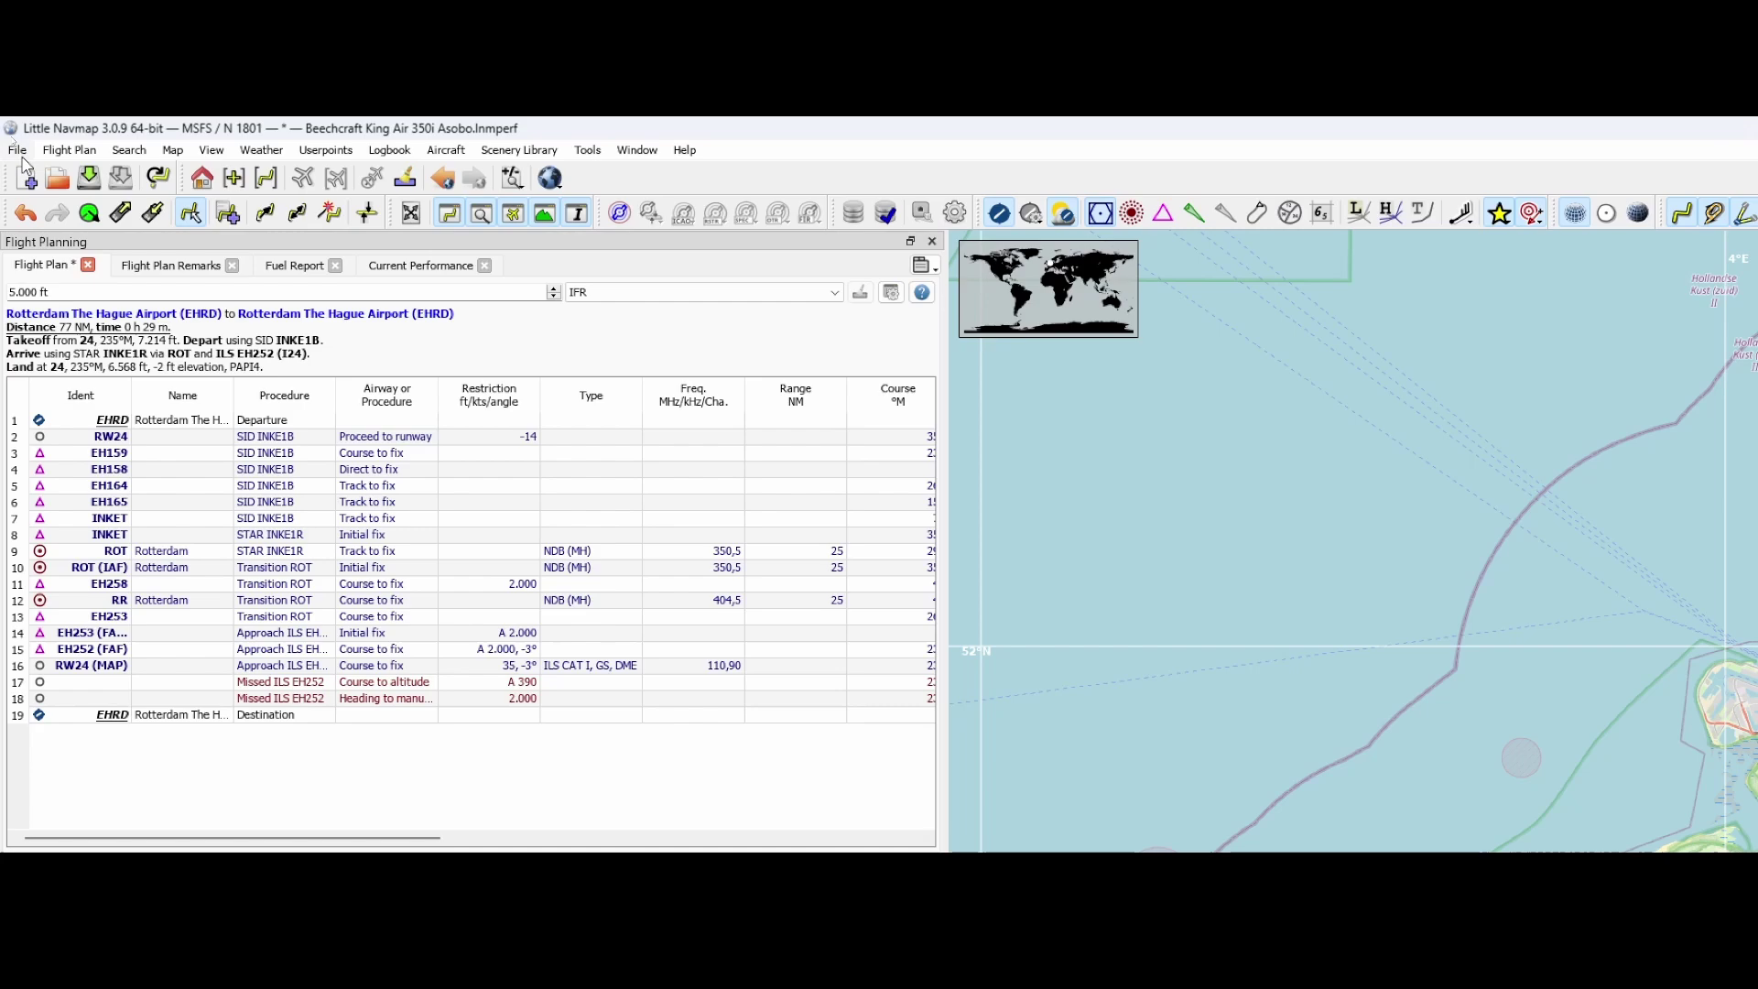
- Start the MSFS 2020 PLN export and pick Parking 30 as the start position
{"action": "left_click", "coordinate": [17, 150]}
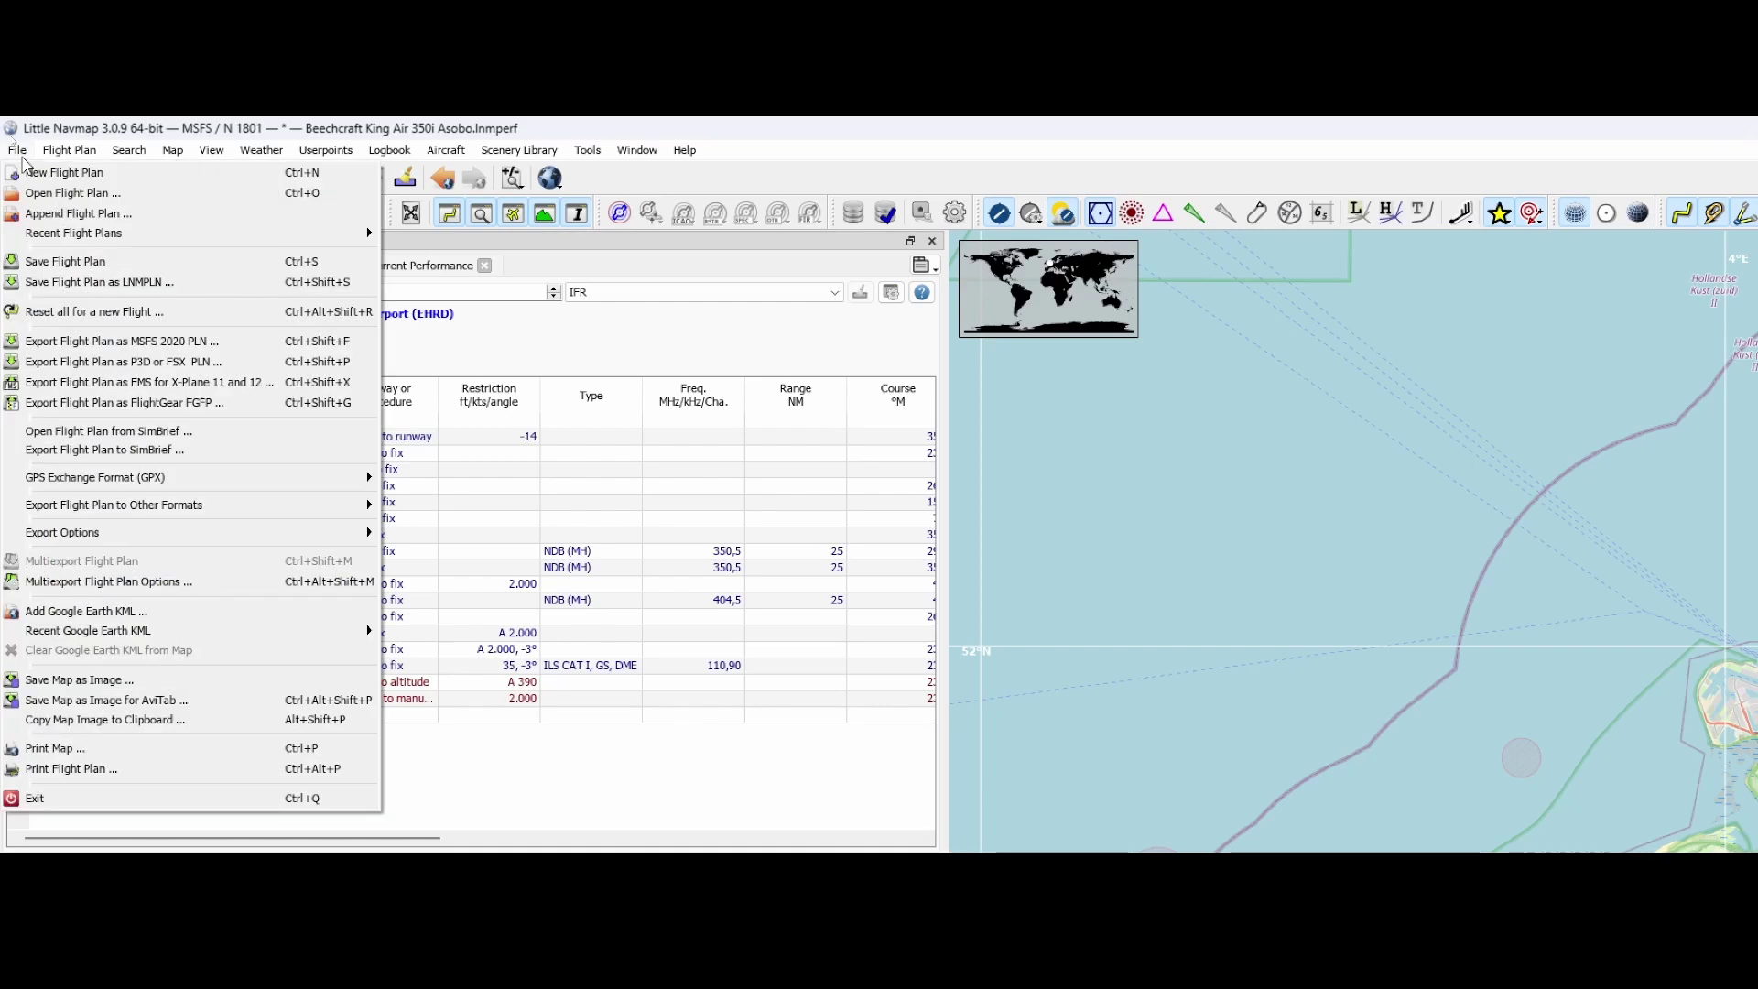
{"action": "left_click", "coordinate": [126, 342]}
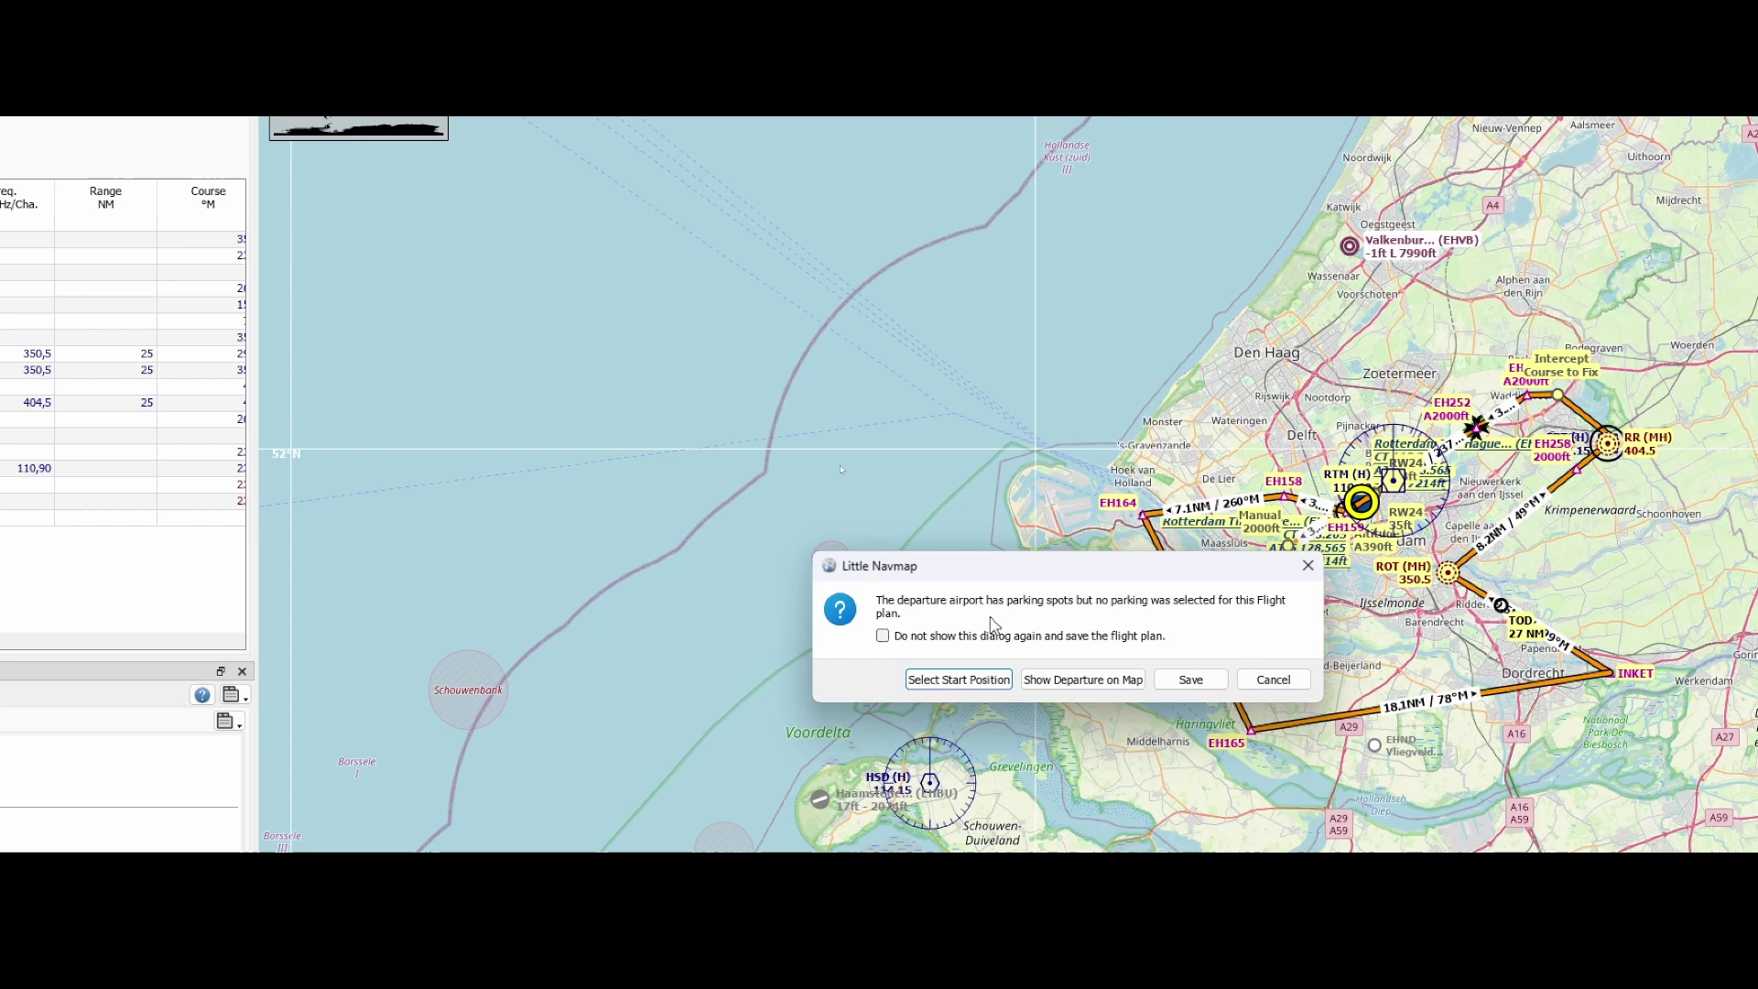
{"action": "left_click", "coordinate": [976, 689]}
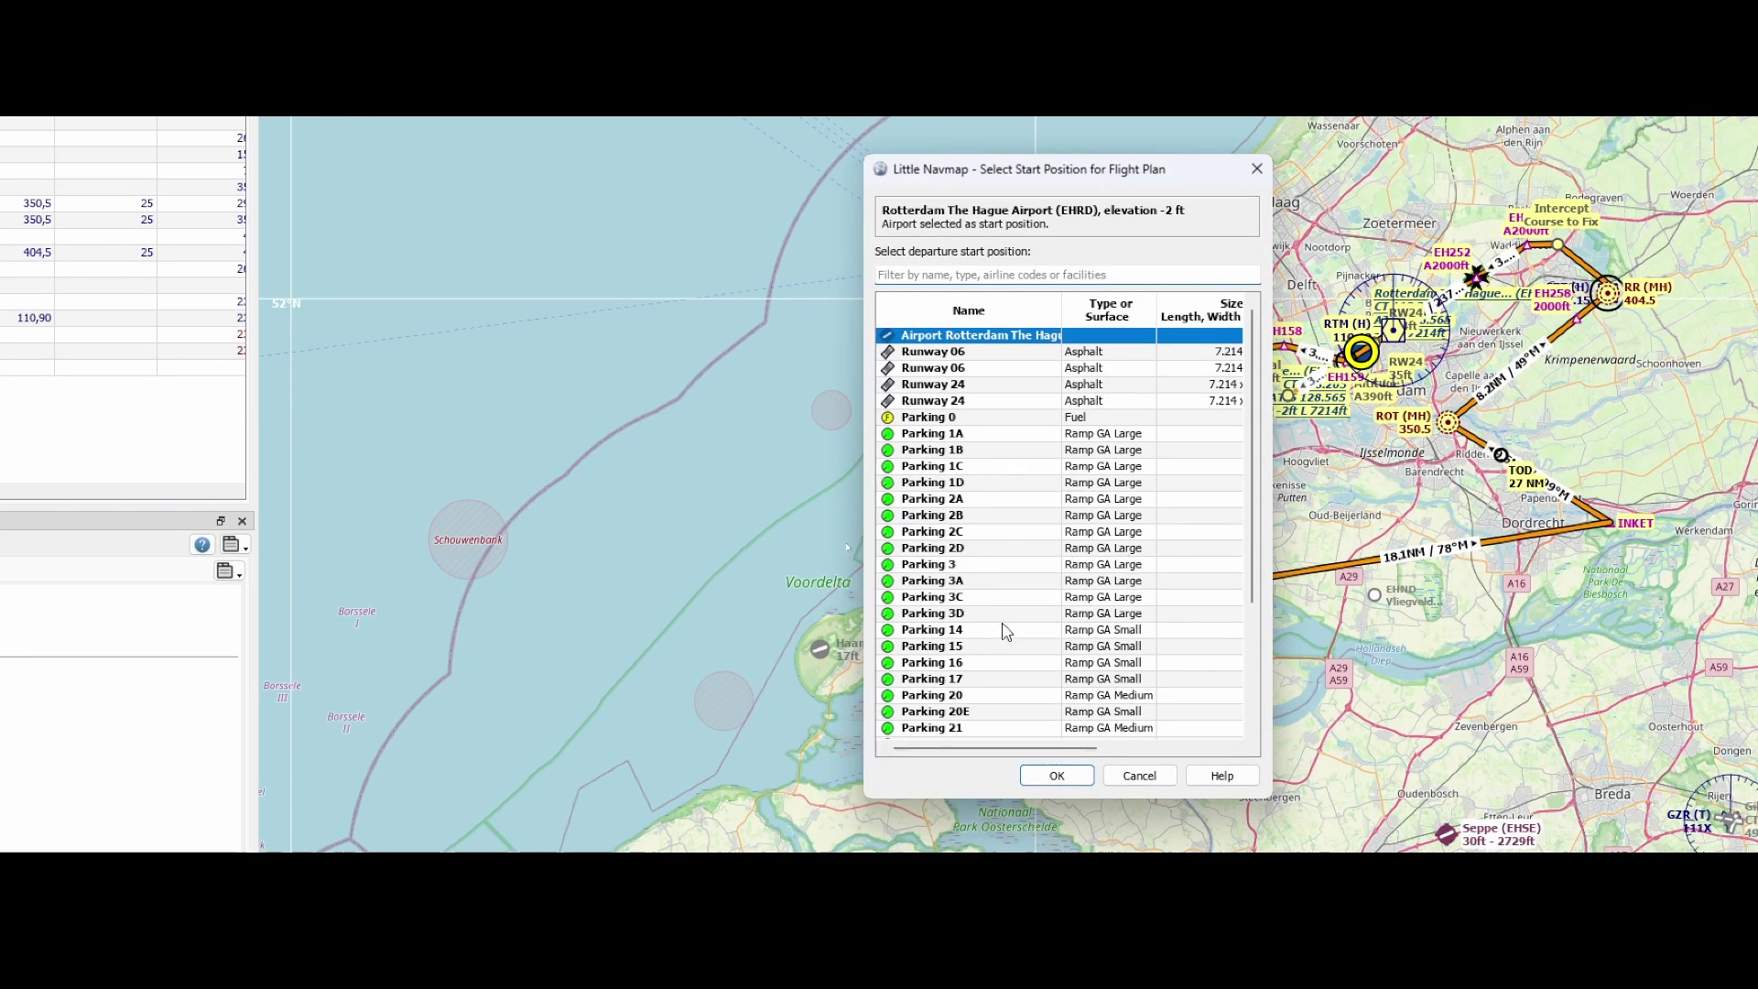
{"action": "scroll", "coordinate": [1007, 625], "scroll_direction": "down", "scroll_amount": 1}
{"action": "scroll", "coordinate": [1004, 618], "scroll_direction": "down", "scroll_amount": 2}
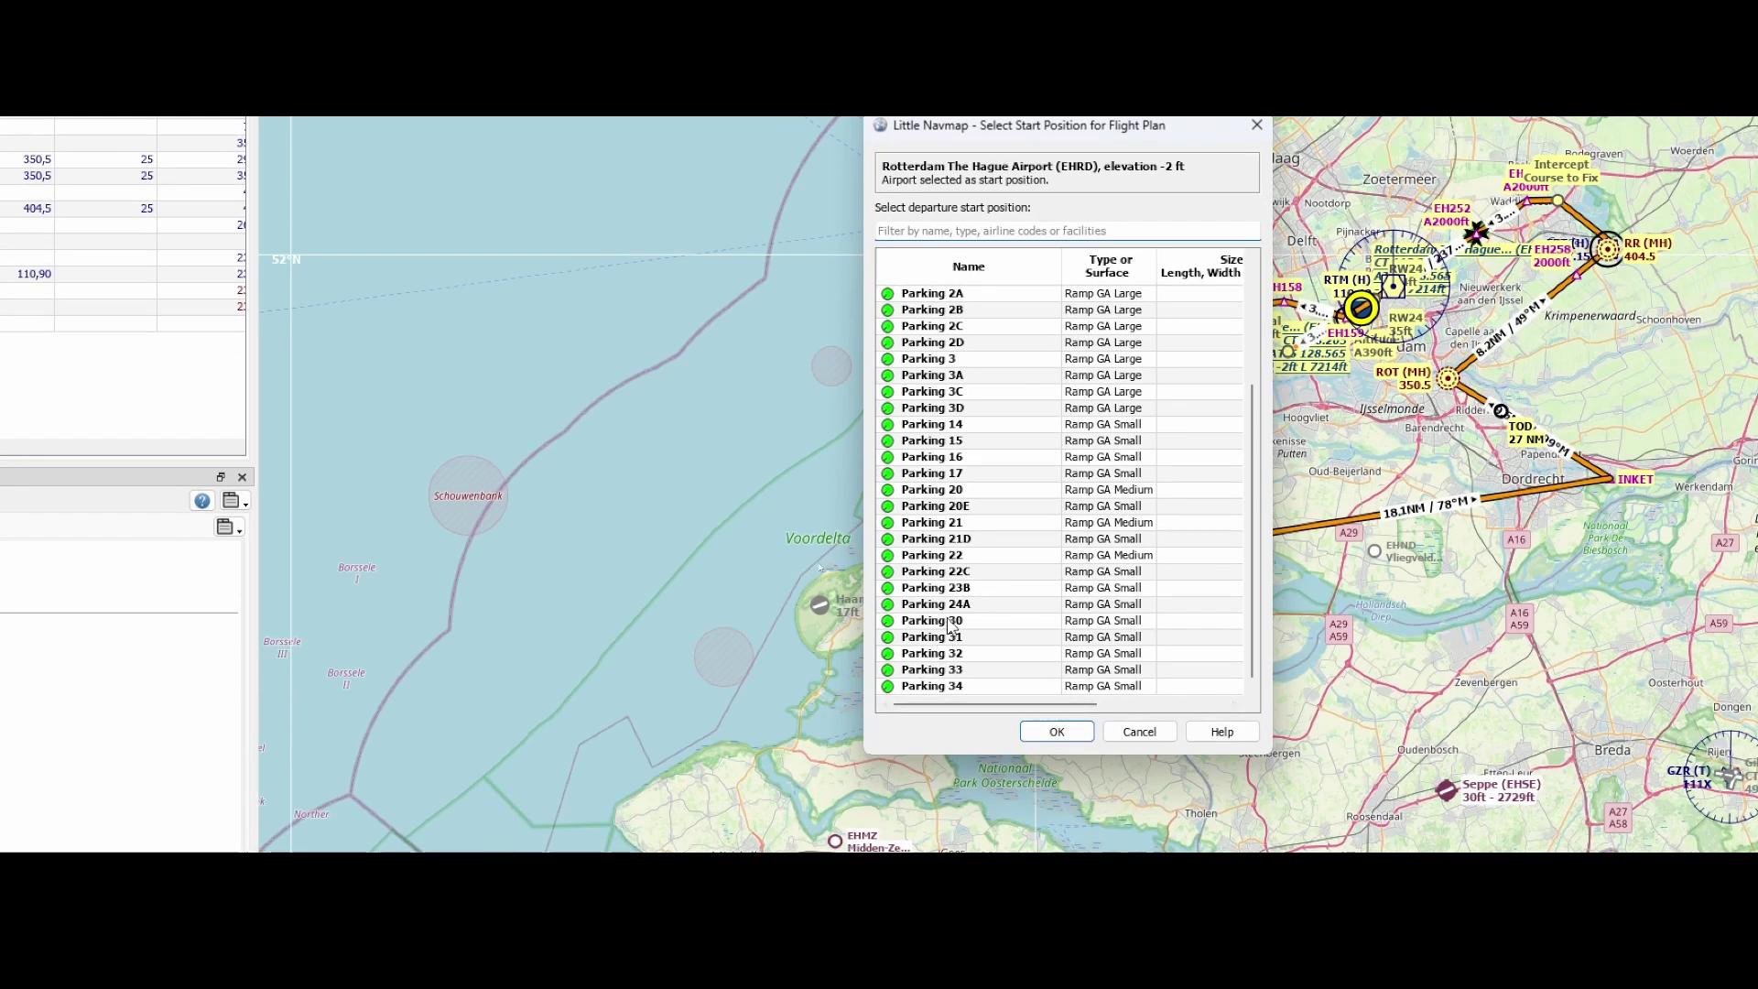
{"action": "left_click", "coordinate": [947, 621]}
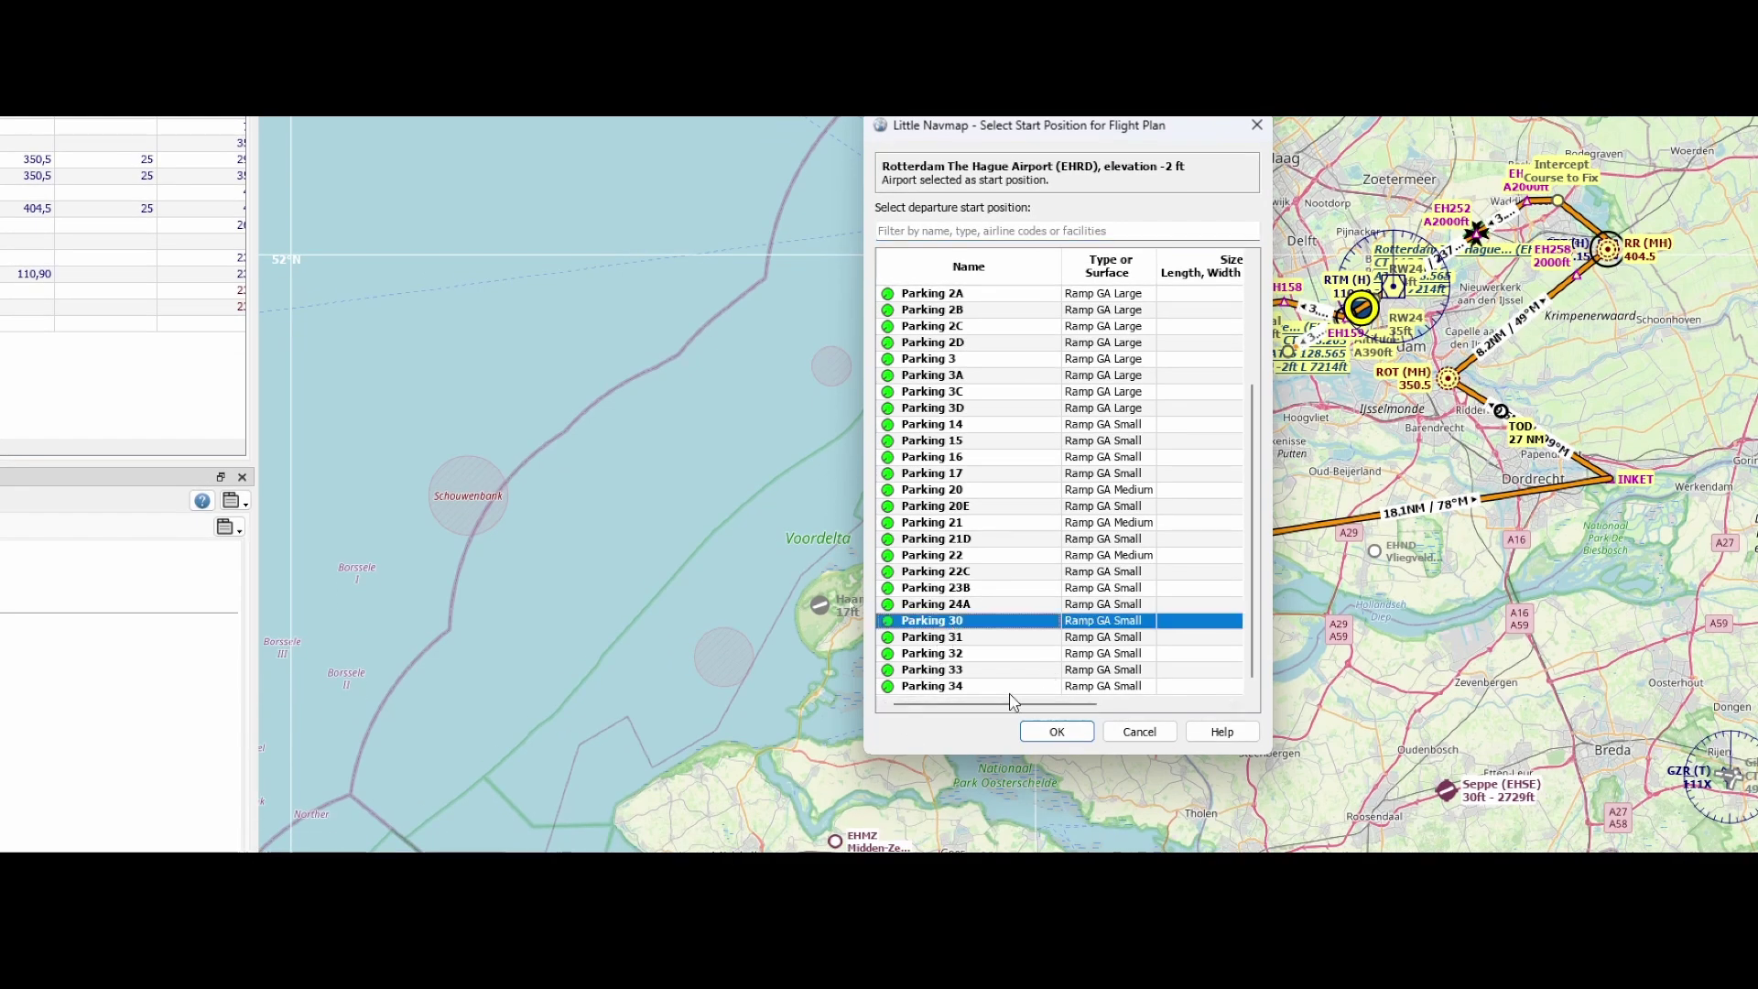
- Confirm Parking 30 and save the PLN file to the MSFS LocalState folder
{"action": "left_click", "coordinate": [1057, 731]}
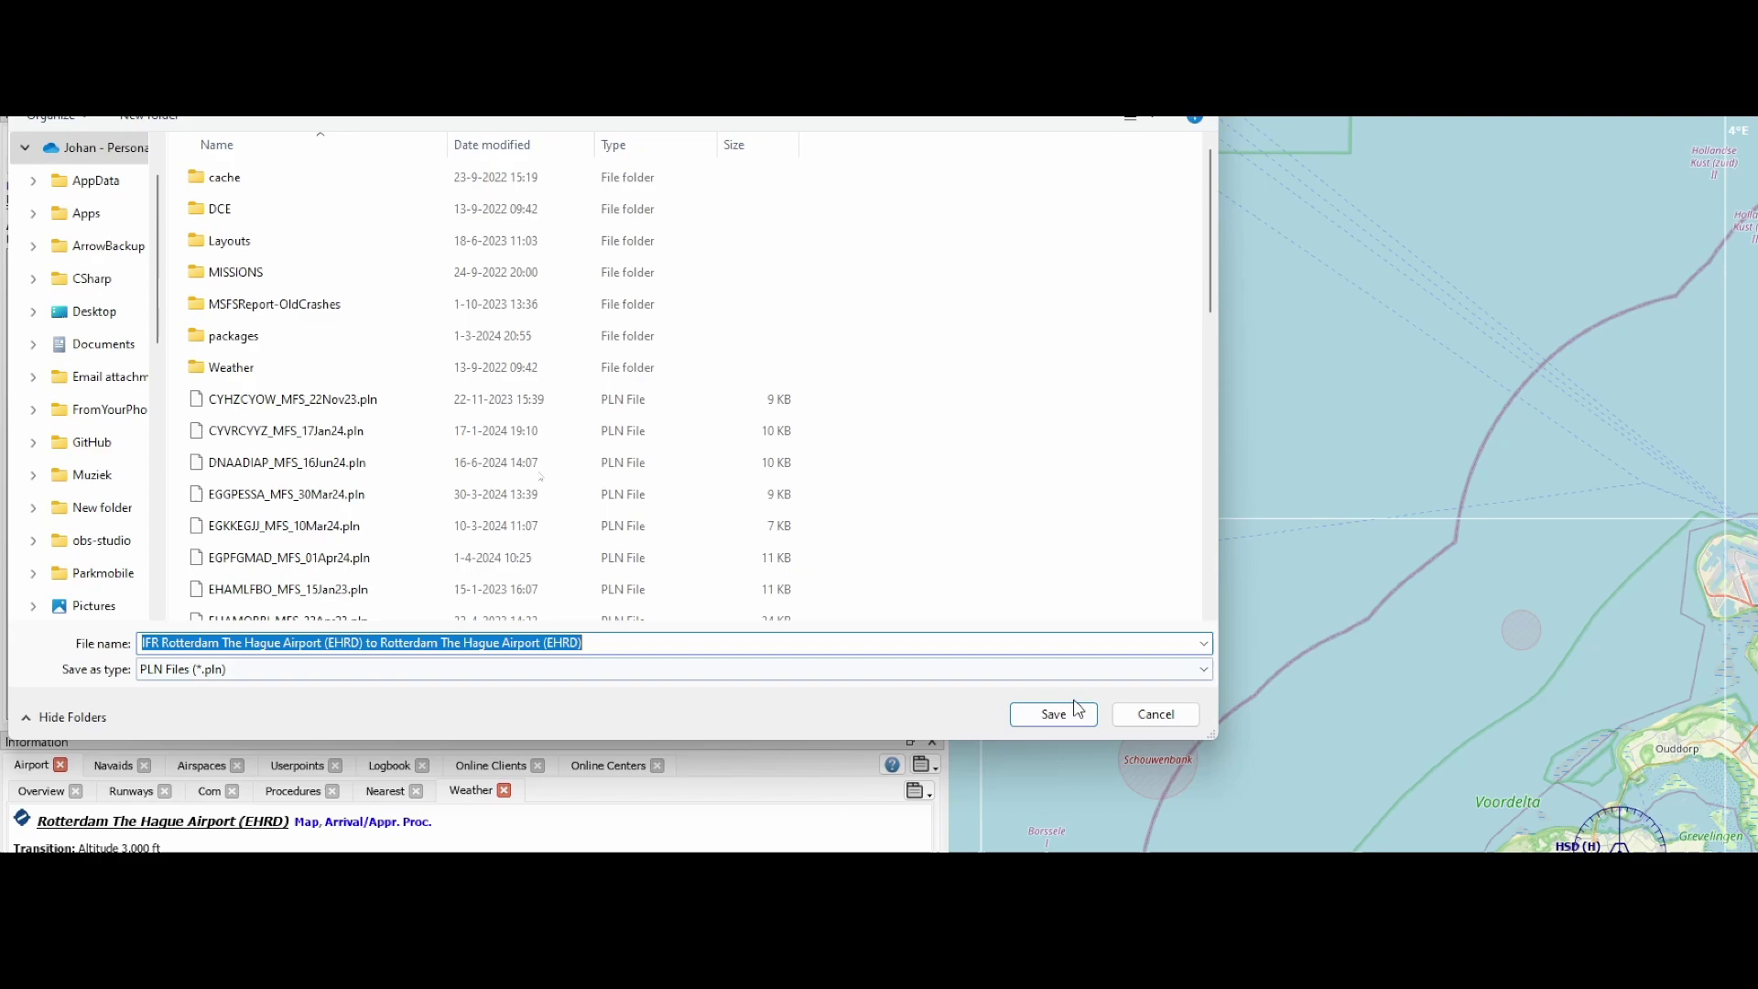
{"action": "left_click", "coordinate": [1054, 715]}
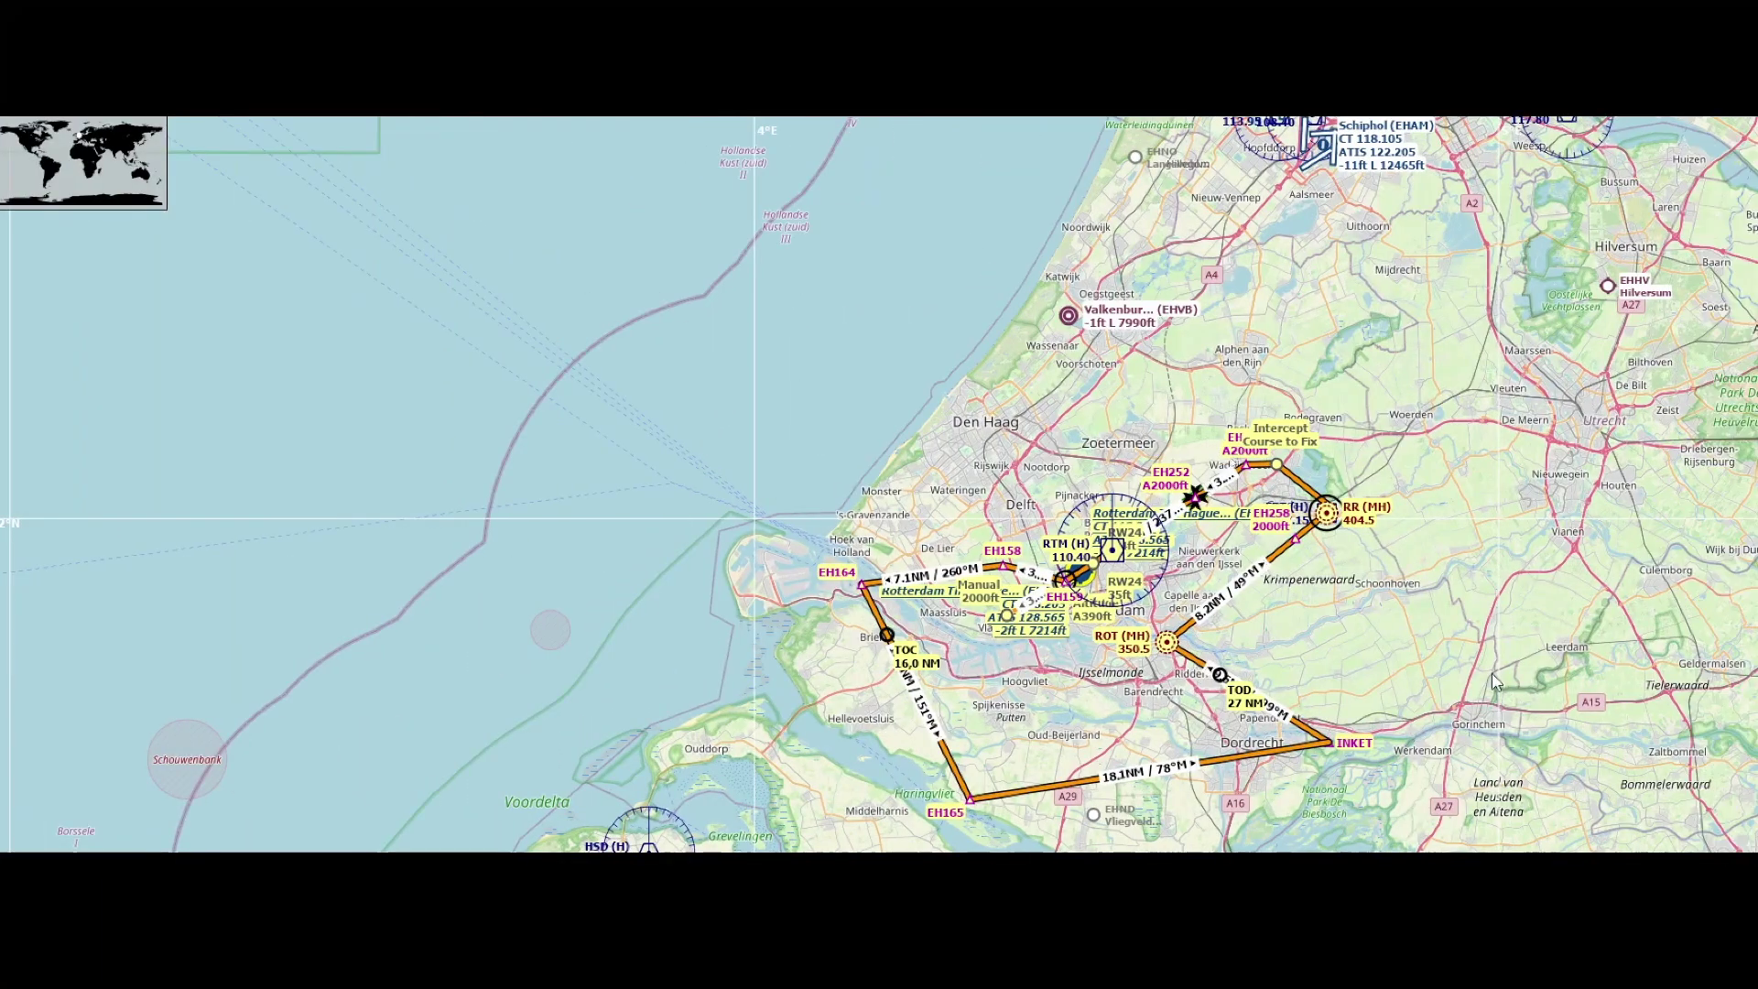
{"action": "scroll", "coordinate": [1083, 612], "scroll_direction": "up", "scroll_amount": 6}
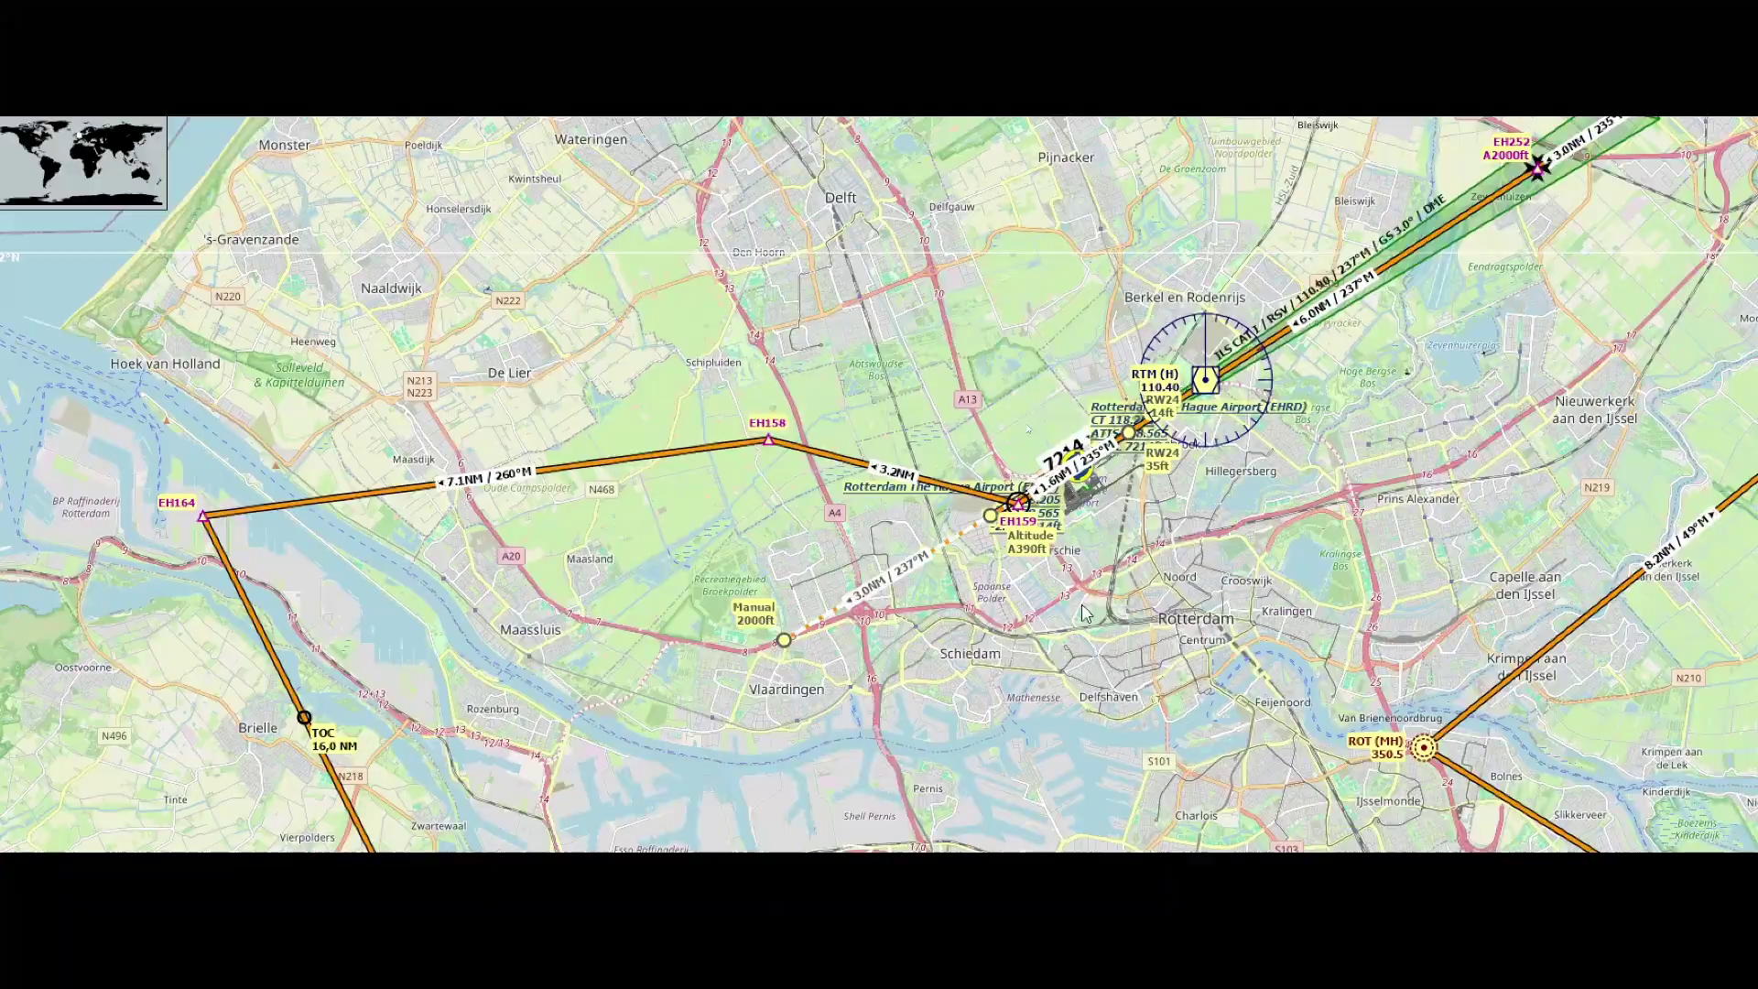
{"action": "scroll", "coordinate": [1083, 611], "scroll_direction": "up", "scroll_amount": 2}
{"action": "left_click_drag", "start_coordinate": [884, 331], "coordinate": [885, 636]}
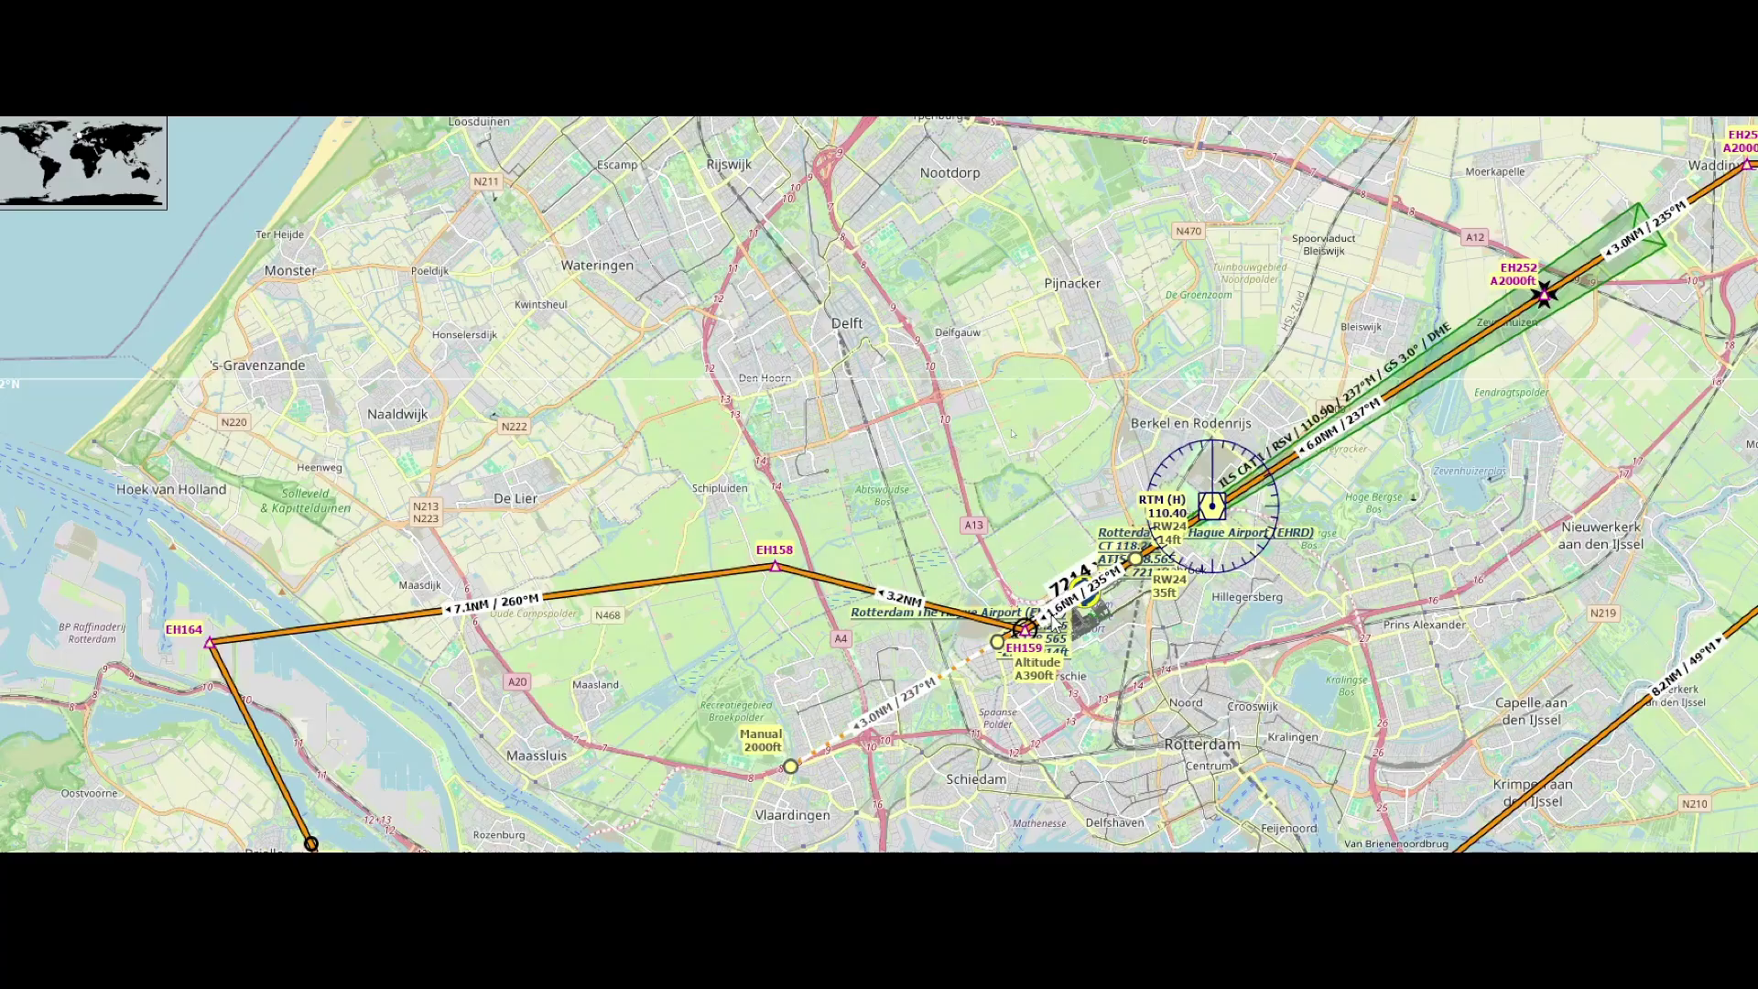
{"action": "scroll", "coordinate": [1073, 742], "scroll_direction": "down", "scroll_amount": 3}
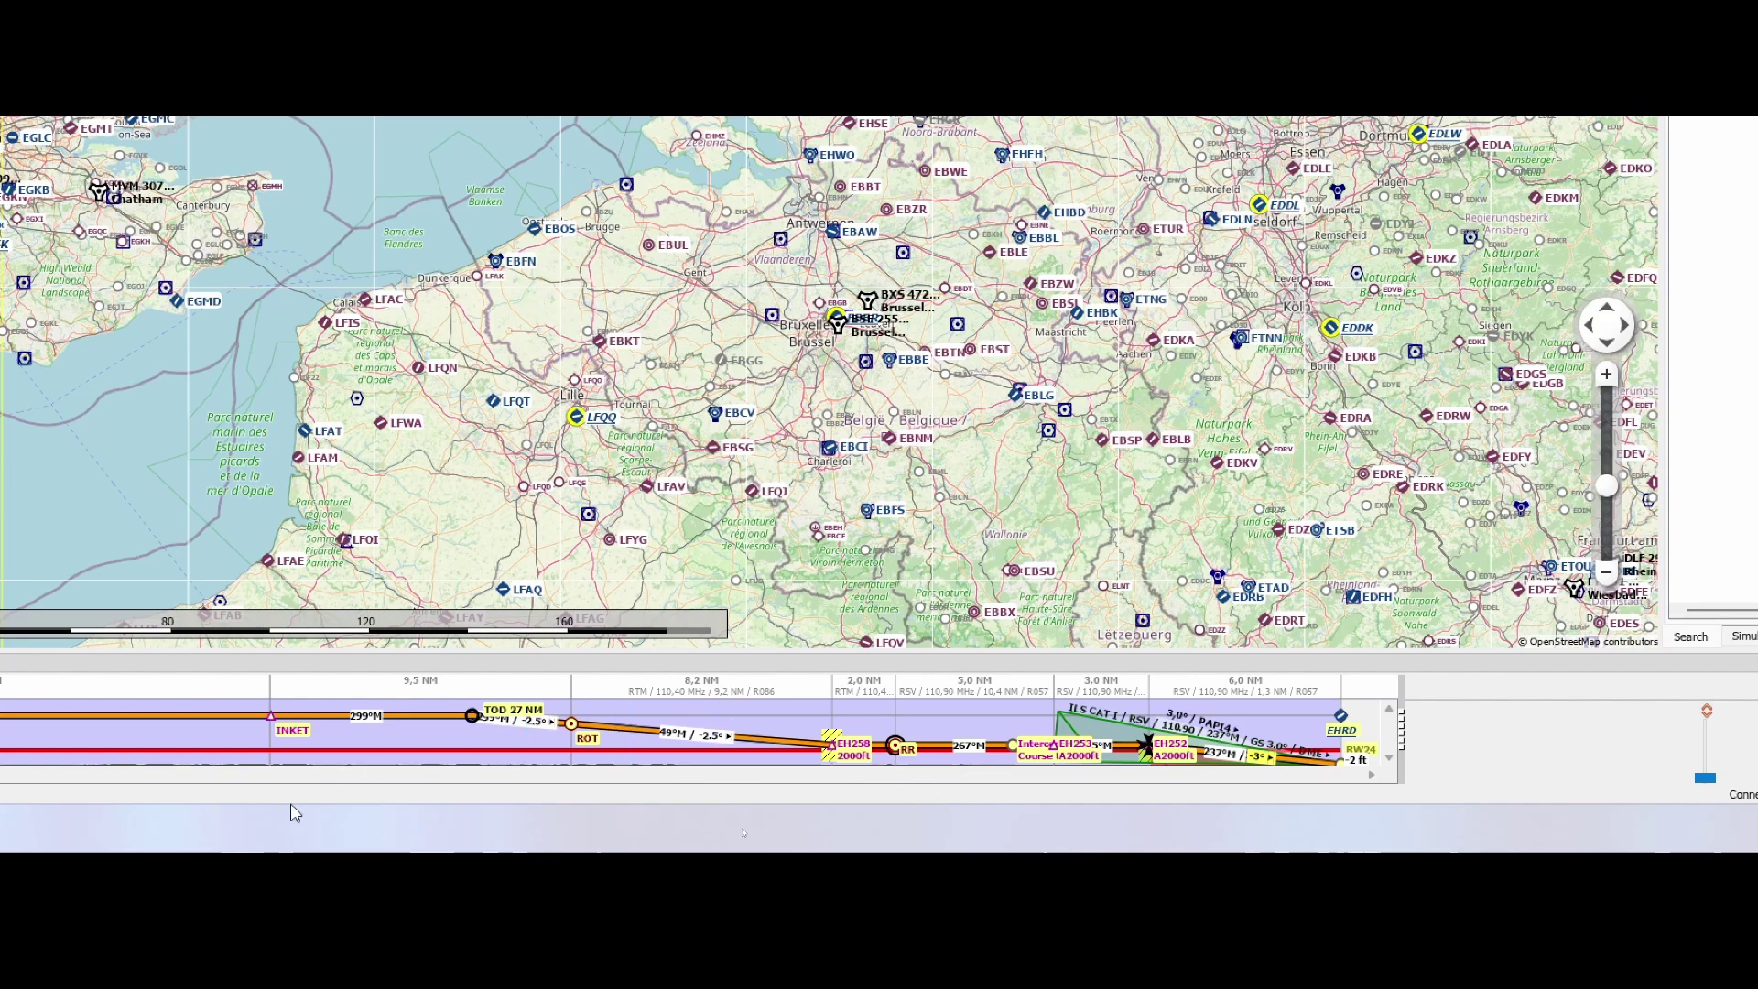
{"action": "mouse_move", "coordinate": [308, 802]}
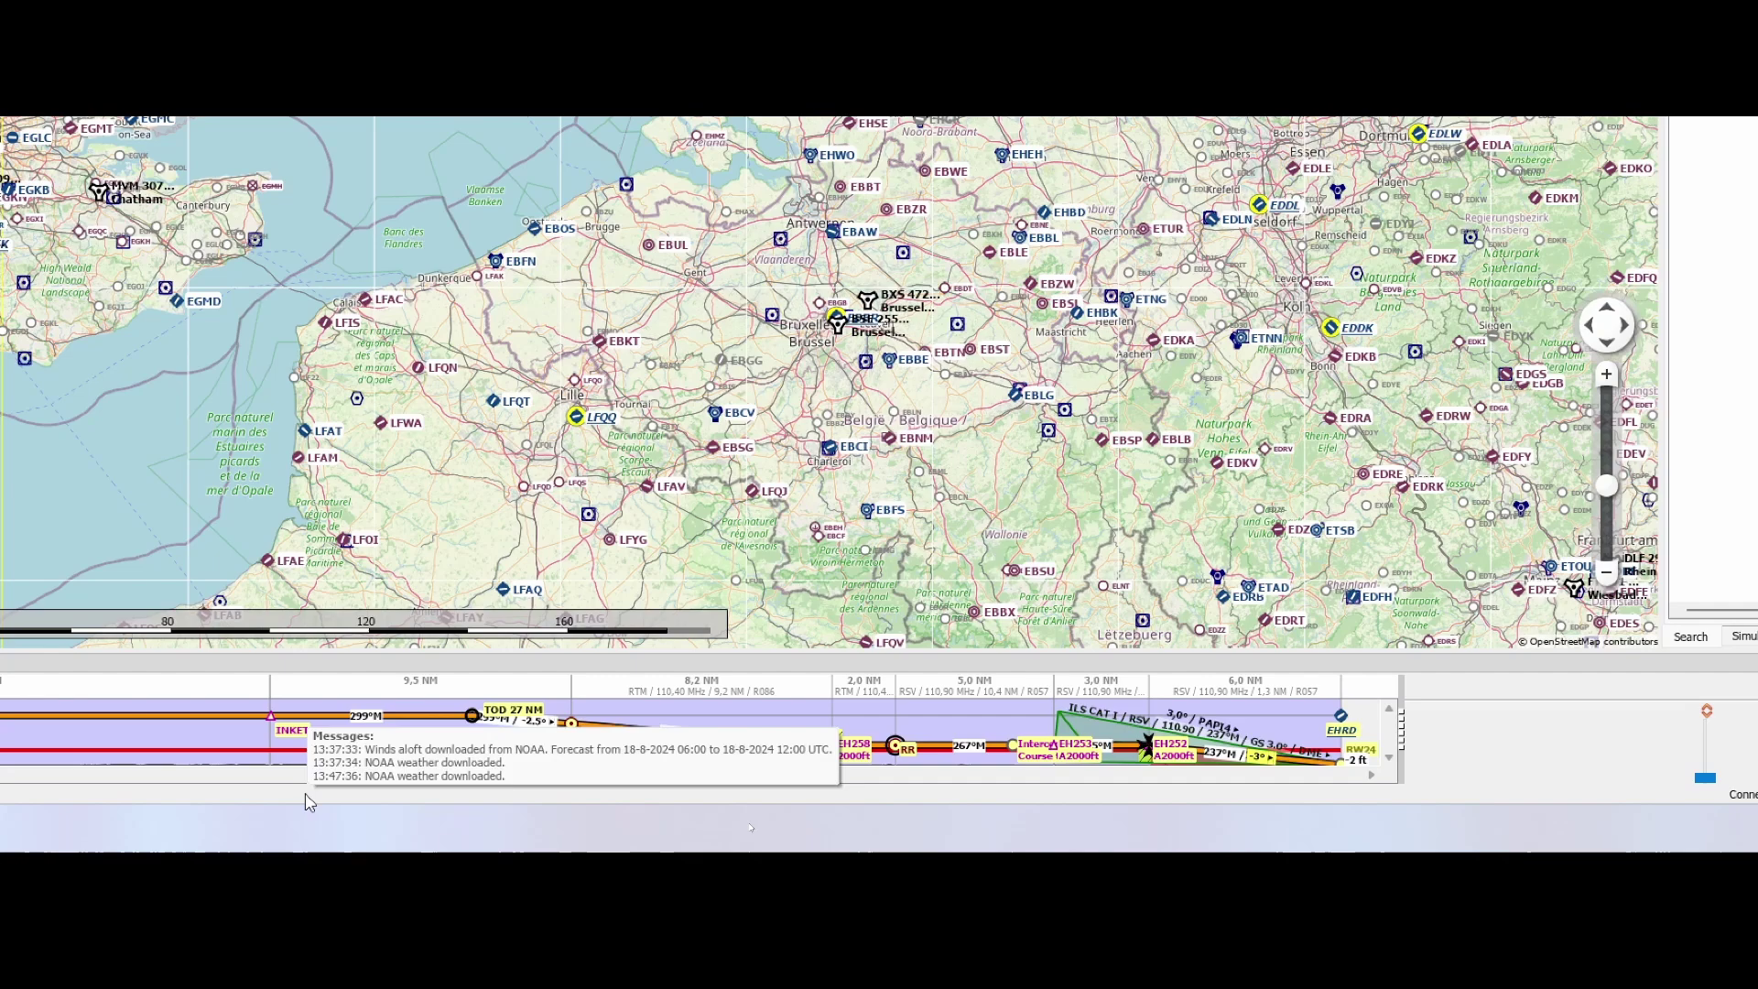